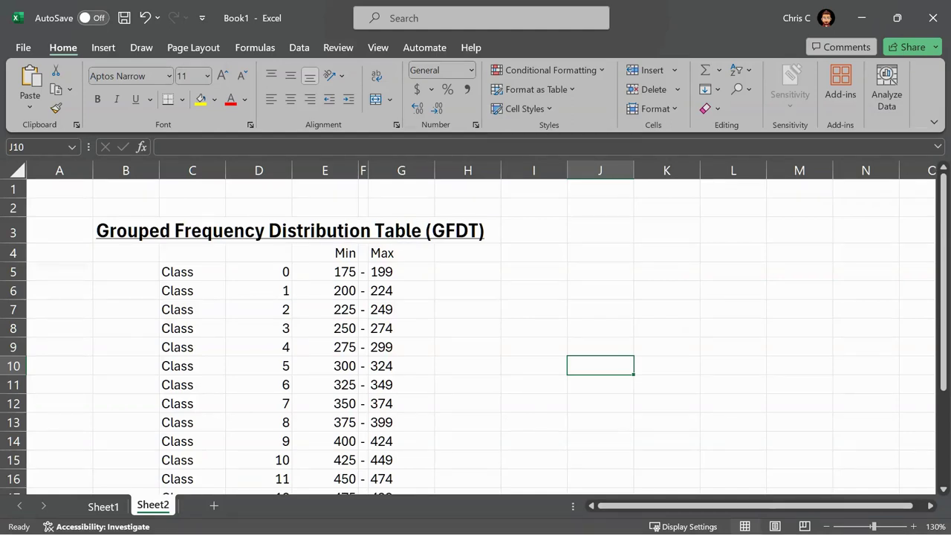
Review the example table's class rows, then open a new blank workbook (Book2).
{"action": "scroll", "coordinate": [475, 506], "scroll_direction": "up", "scroll_amount": 3}
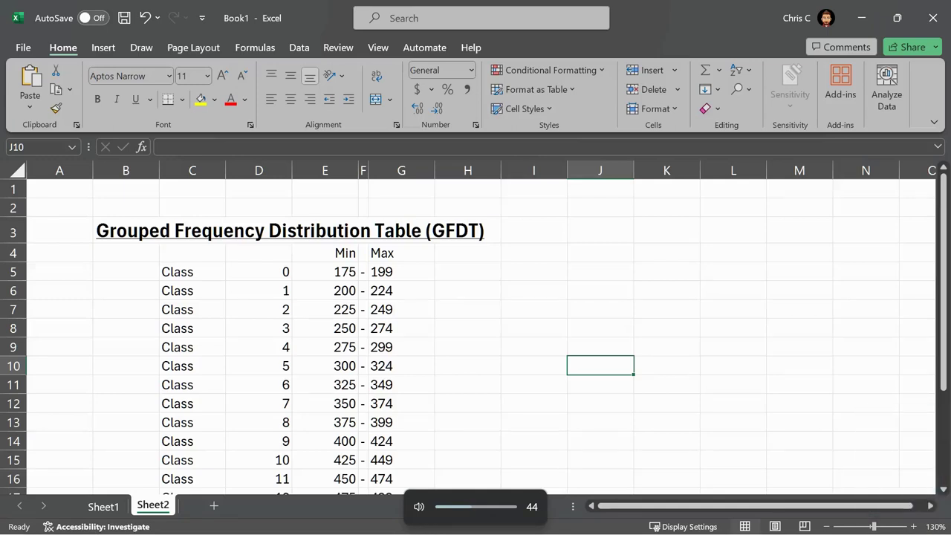
{"action": "left_click_drag", "start_coordinate": [181, 272], "coordinate": [427, 460]}
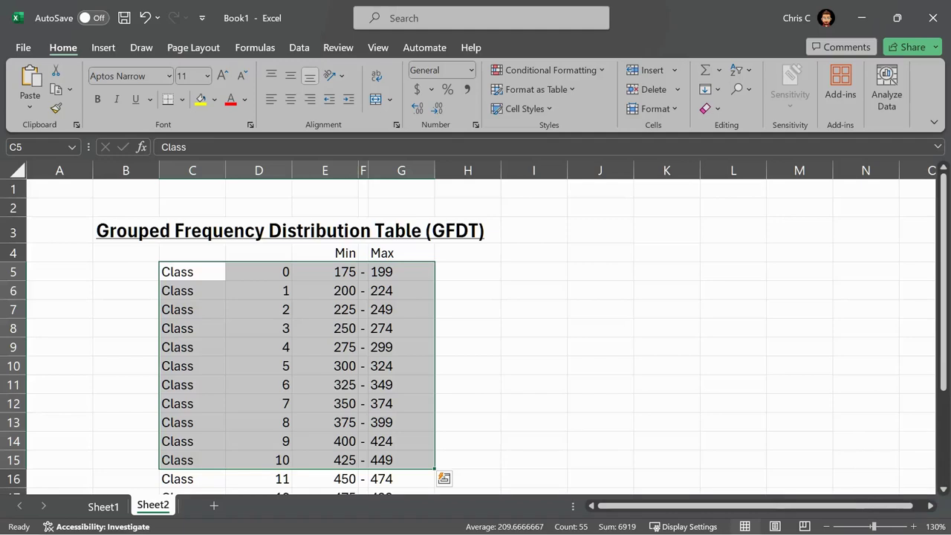
{"action": "left_click", "coordinate": [494, 304]}
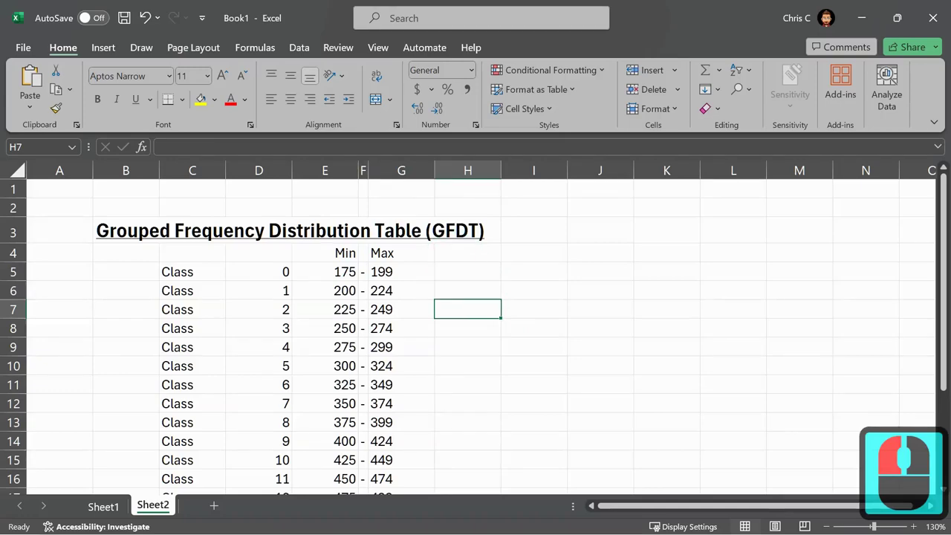
{"action": "key", "text": "ctrl+n"}
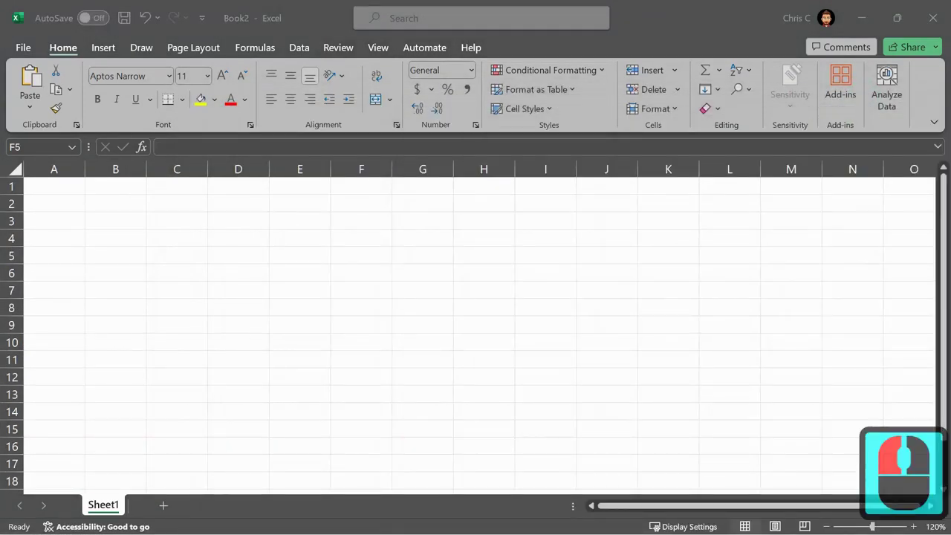
Enter 'Class' in D4 and D5 and fill it down column D to D18.
{"action": "left_click", "coordinate": [166, 222]}
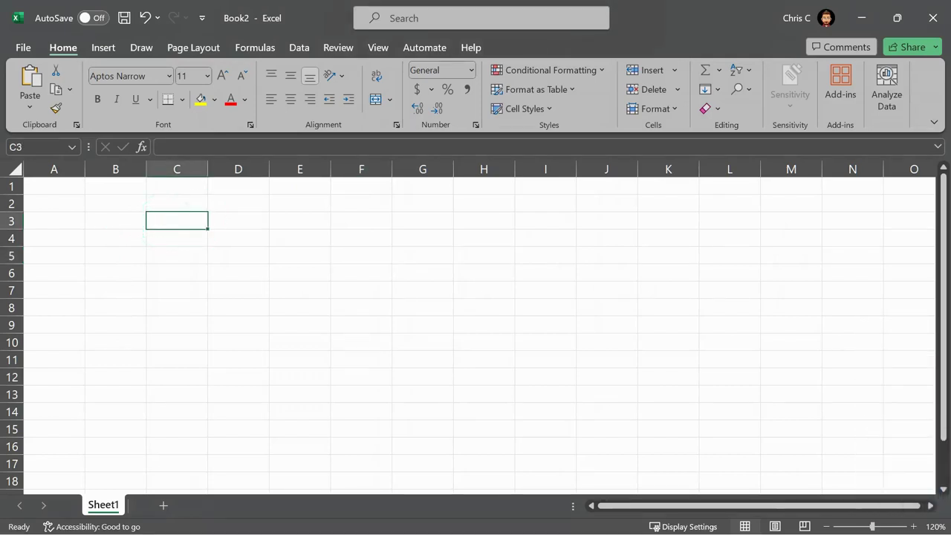
{"action": "left_click", "coordinate": [174, 237]}
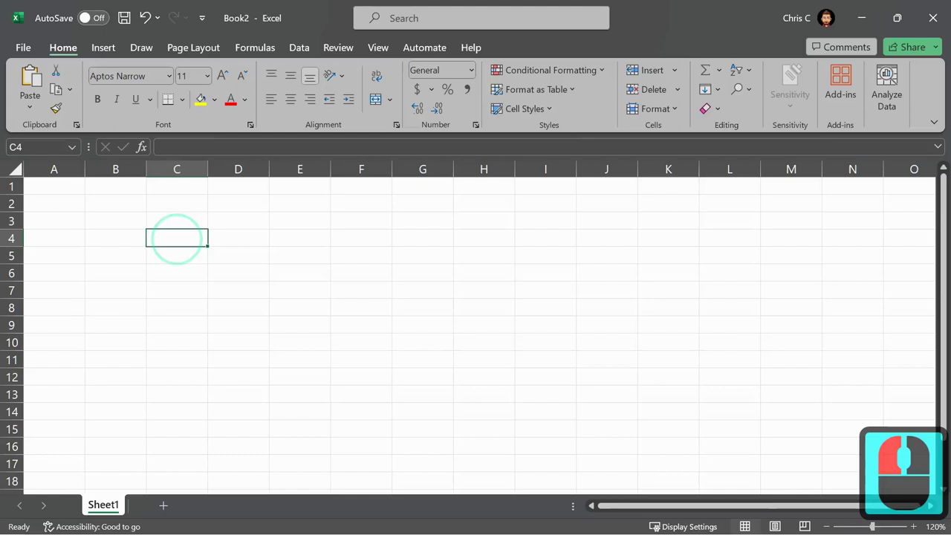
{"action": "left_click_drag", "start_coordinate": [53, 185], "coordinate": [173, 219]}
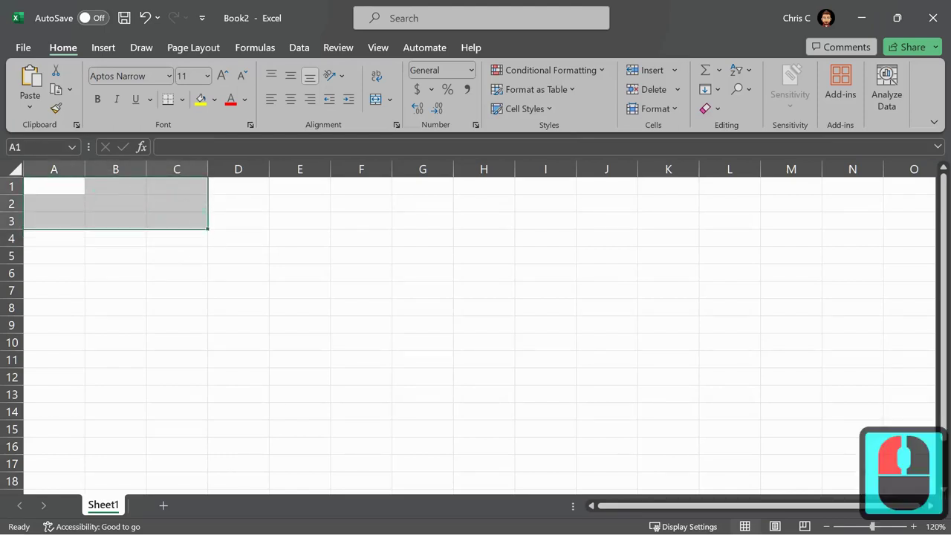
{"action": "left_click", "coordinate": [238, 236]}
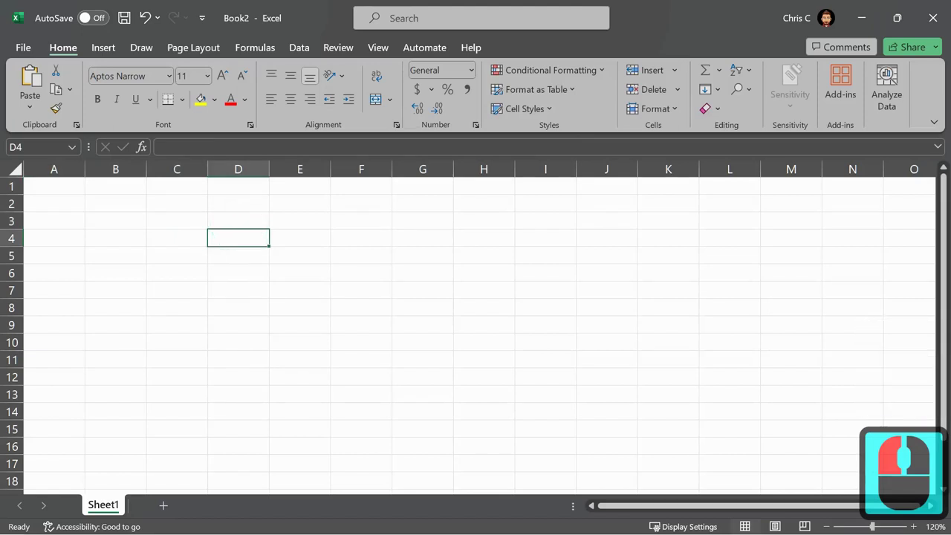
{"action": "type", "text": "Class"}
{"action": "key", "text": "Return"}
{"action": "type", "text": "Cla"}
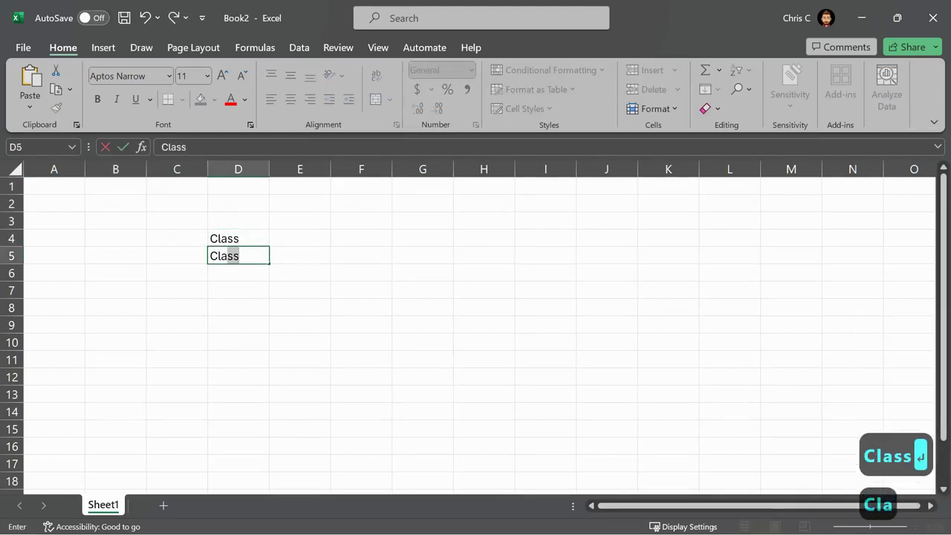
{"action": "key", "text": "Return"}
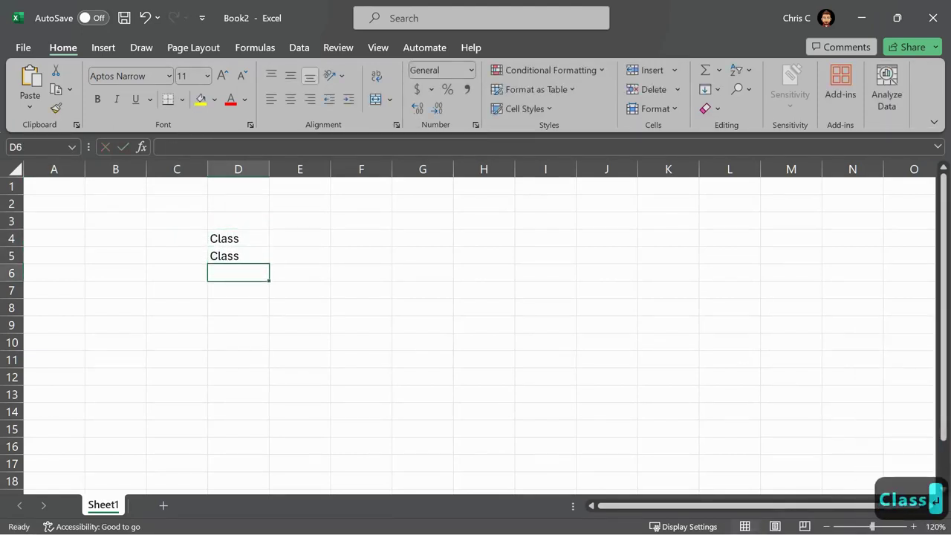
{"action": "left_click", "coordinate": [231, 236]}
{"action": "left_click_drag", "start_coordinate": [231, 237], "coordinate": [270, 482]}
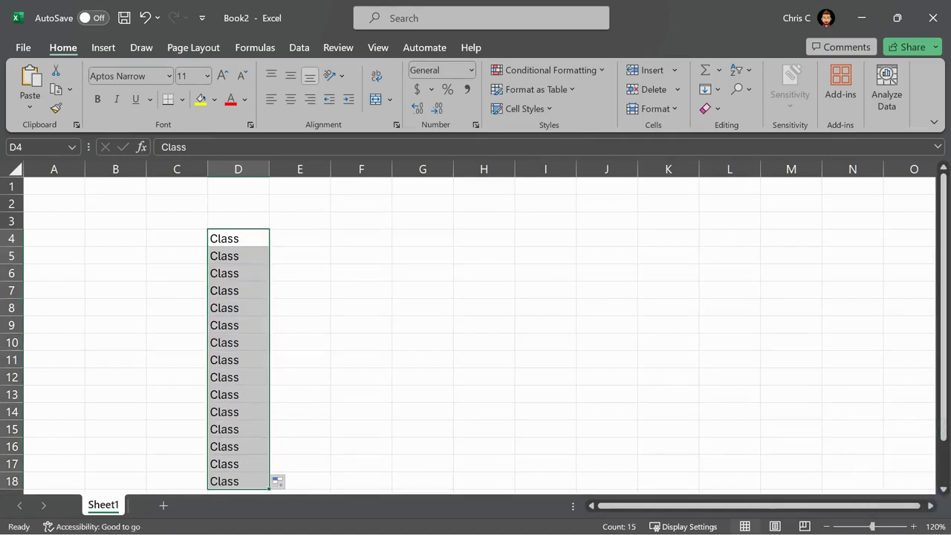
Number the classes 0 through 14 in E4:E18 by filling down from 0 and 1.
{"action": "left_click", "coordinate": [300, 234]}
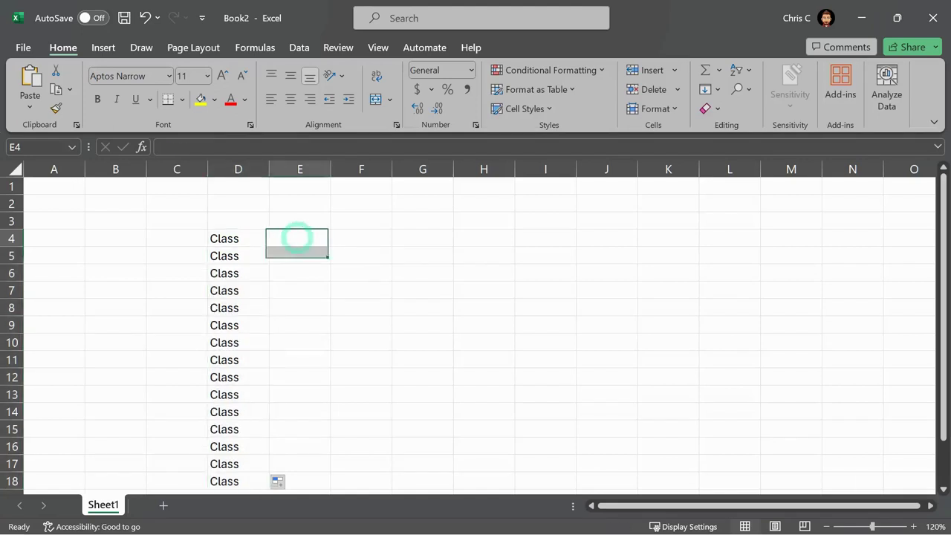
{"action": "type", "text": "0"}
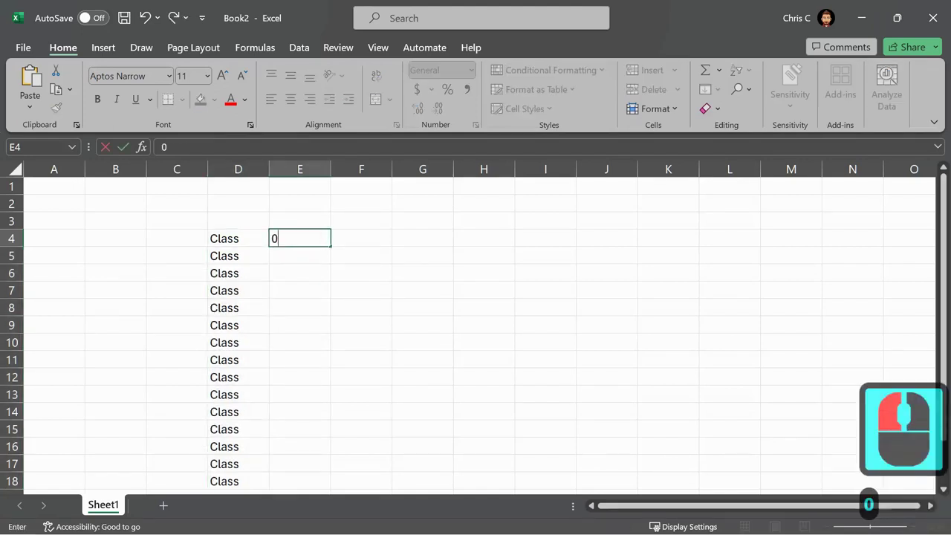
{"action": "key", "text": "Return"}
{"action": "type", "text": "1"}
{"action": "key", "text": "Return"}
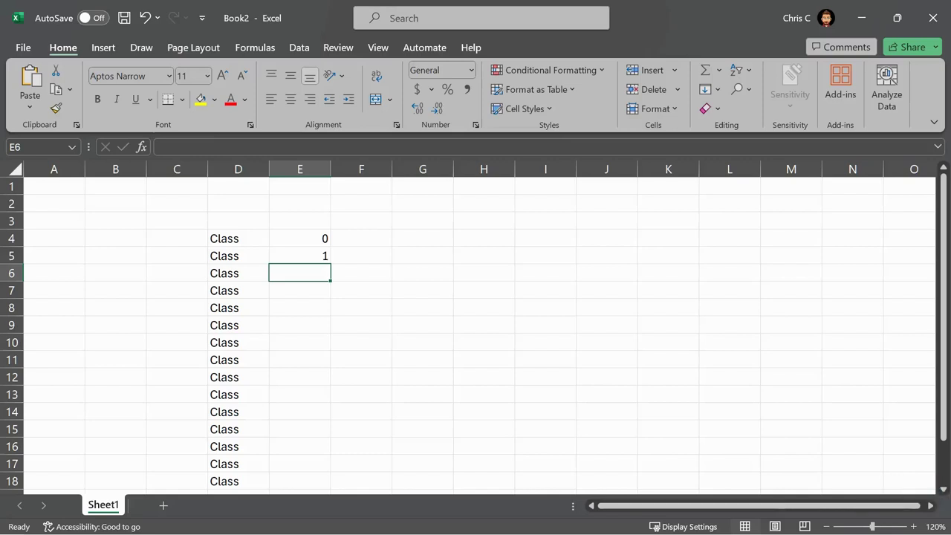
{"action": "left_click_drag", "start_coordinate": [299, 238], "coordinate": [331, 481]}
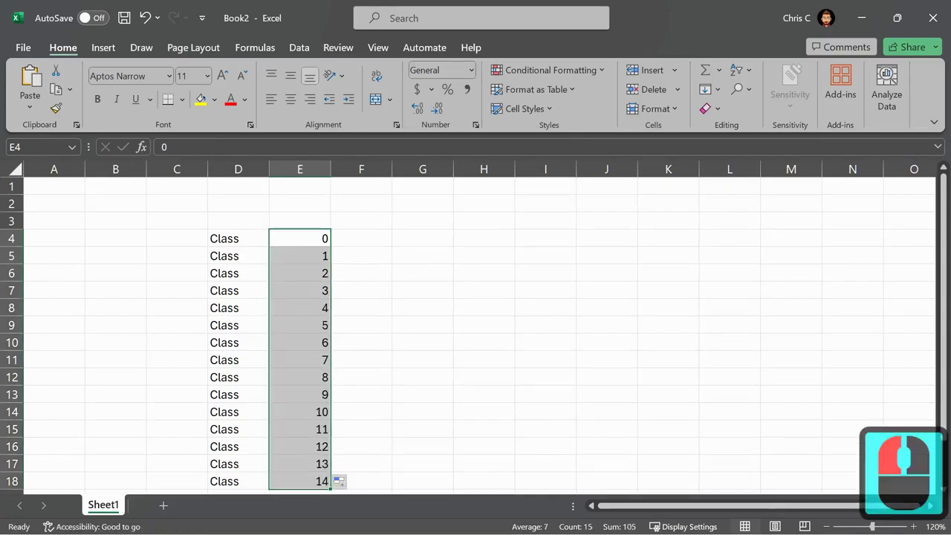
{"action": "left_click", "coordinate": [361, 237]}
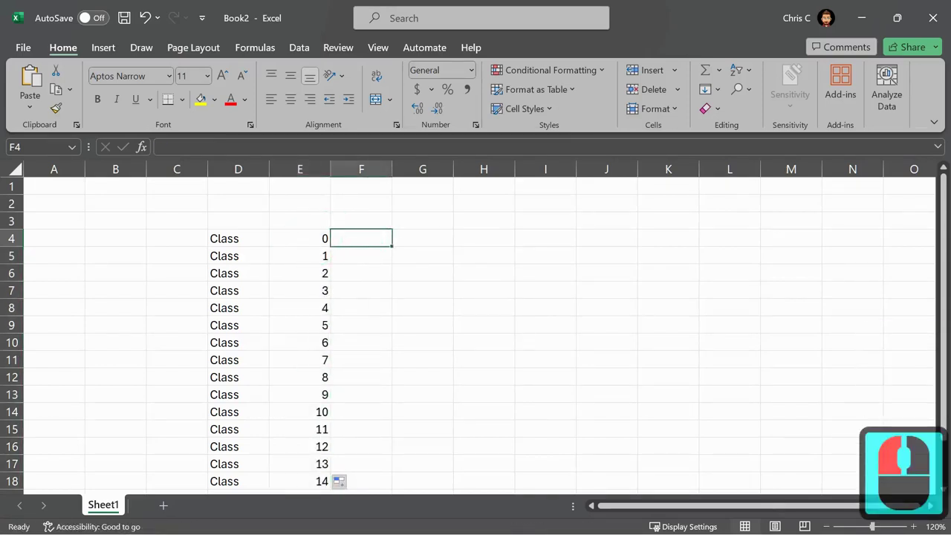
Add the row 3 headers 'Min' in F3, a dash in G3, 'Max' in H3, and narrow column G.
{"action": "left_click", "coordinate": [361, 217]}
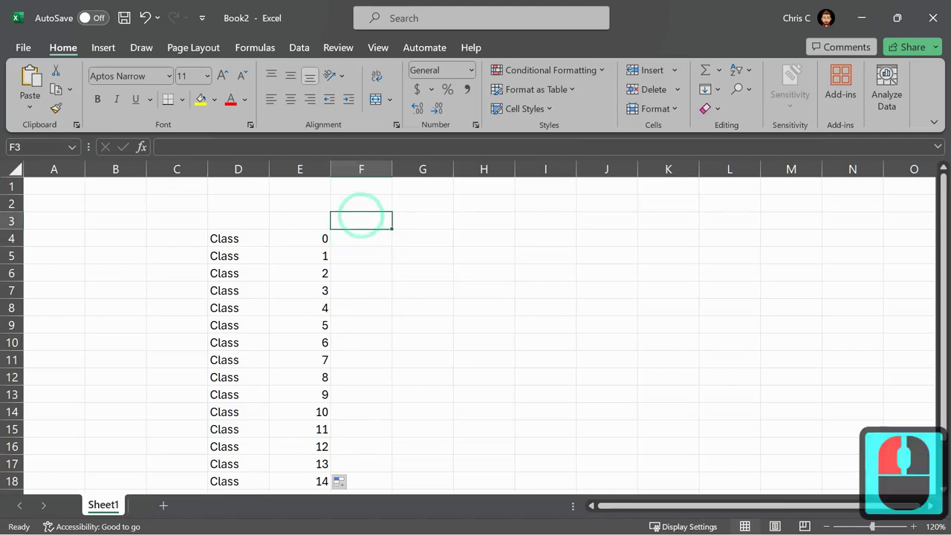
{"action": "type", "text": "Min"}
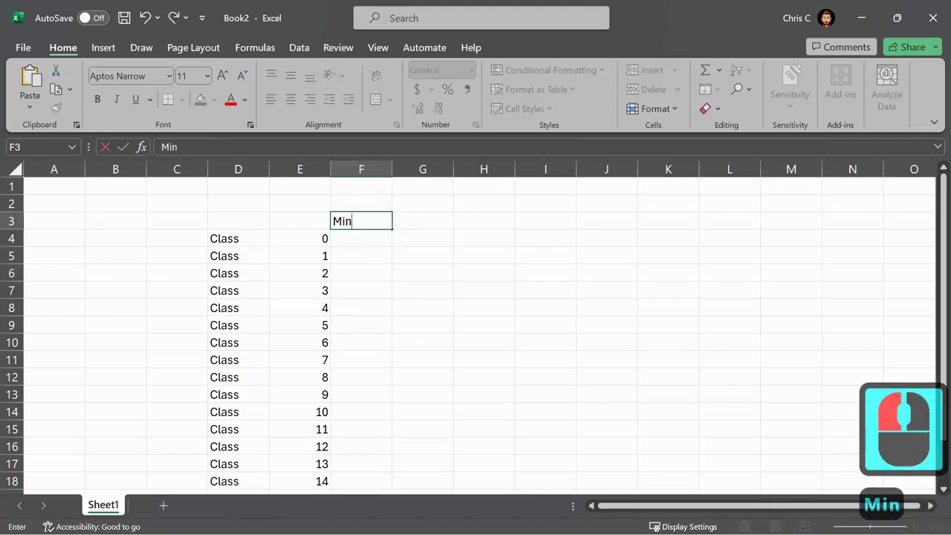
{"action": "key", "text": "Right"}
{"action": "key", "text": "Right"}
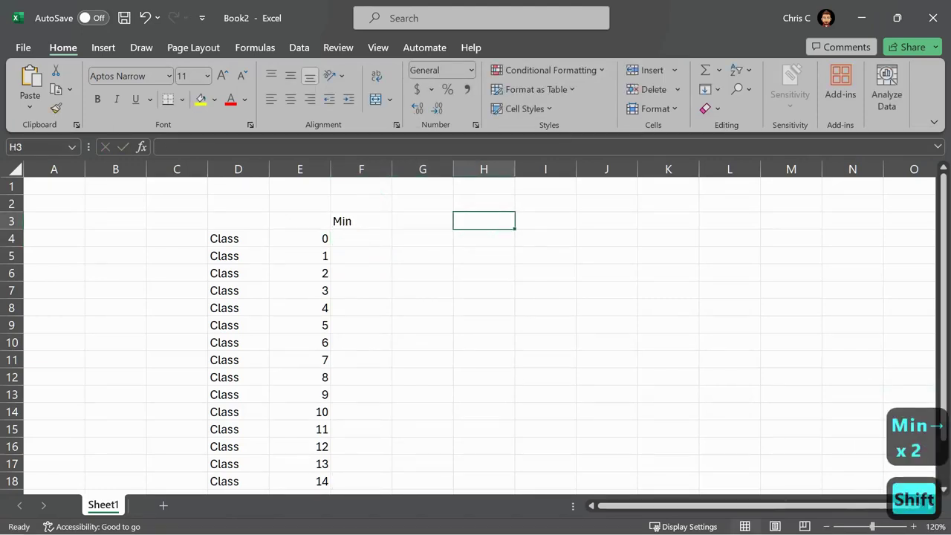
{"action": "type", "text": "Max"}
{"action": "key", "text": "Left"}
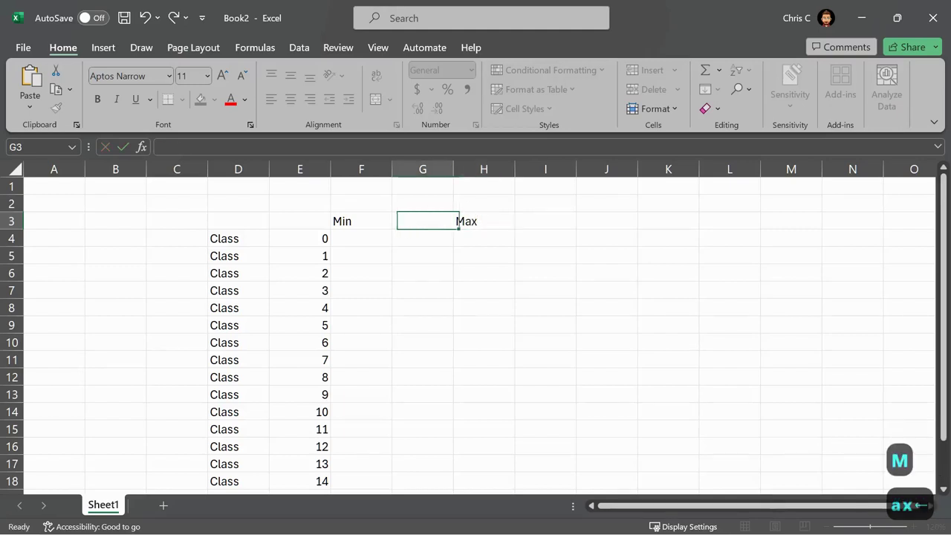
{"action": "type", "text": "-"}
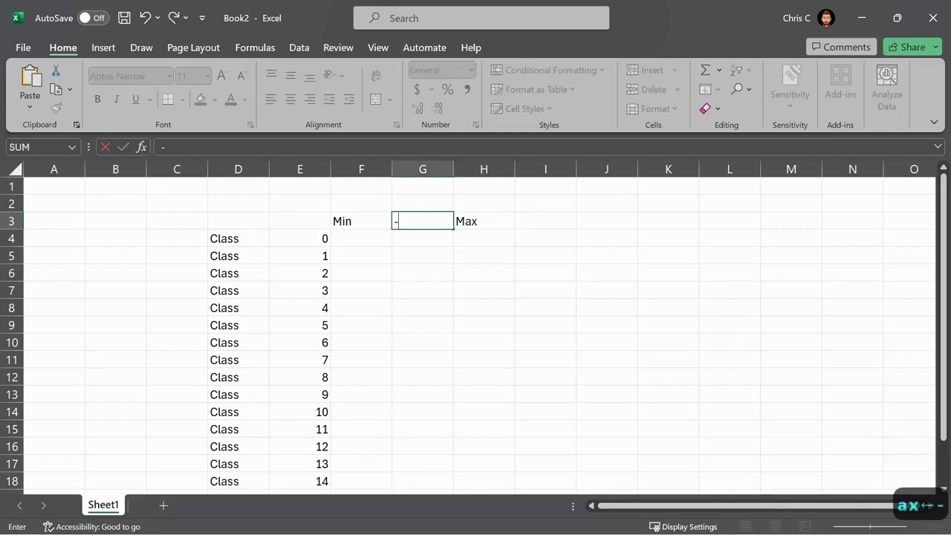
{"action": "left_click", "coordinate": [422, 169]}
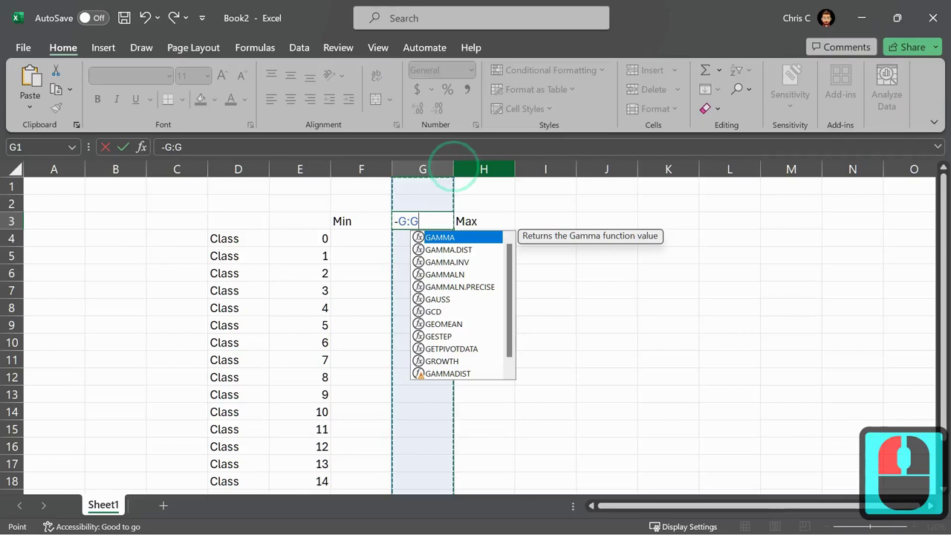
{"action": "key", "text": "Escape"}
{"action": "key", "text": "Escape"}
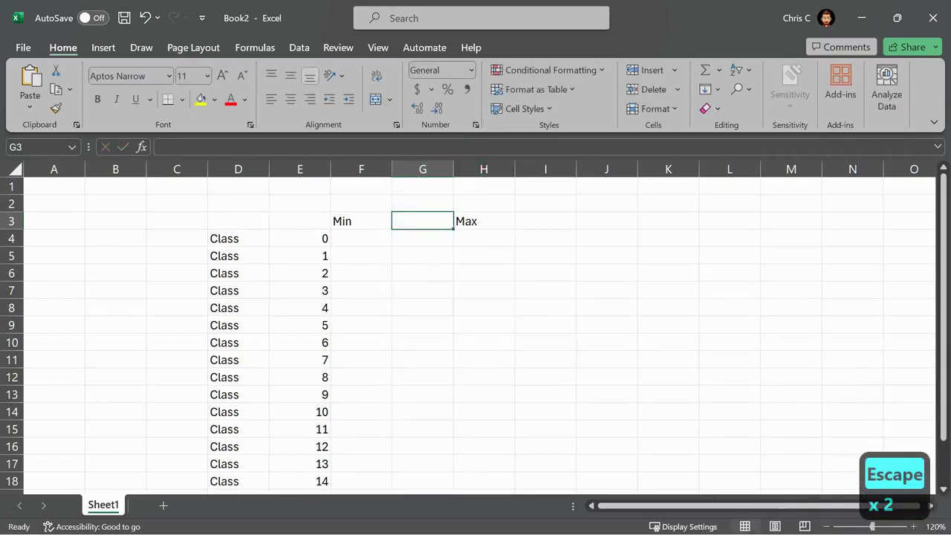
{"action": "type", "text": "-"}
{"action": "key", "text": "Return"}
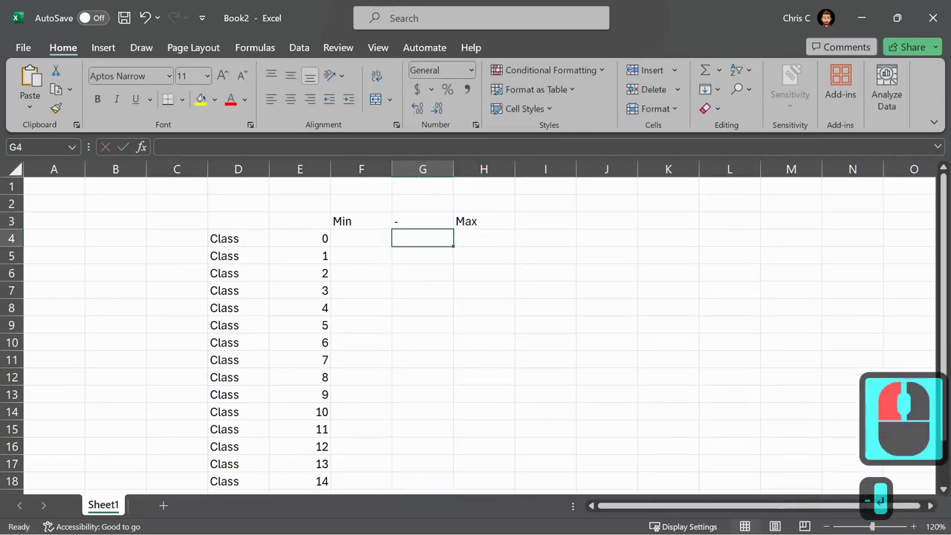
{"action": "left_click_drag", "start_coordinate": [453, 170], "coordinate": [401, 169]}
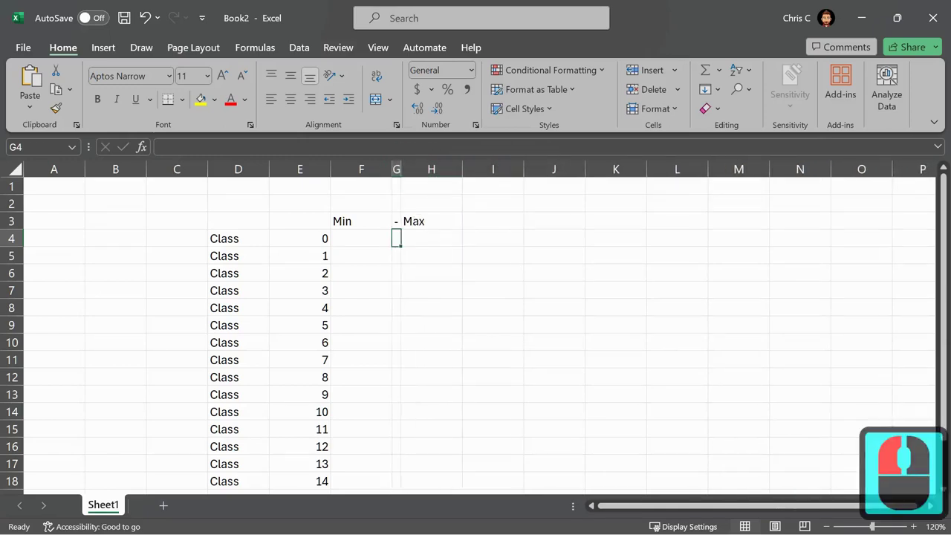
Right-align and auto-fit column F, and left-align column H against the dash.
{"action": "left_click", "coordinate": [361, 170]}
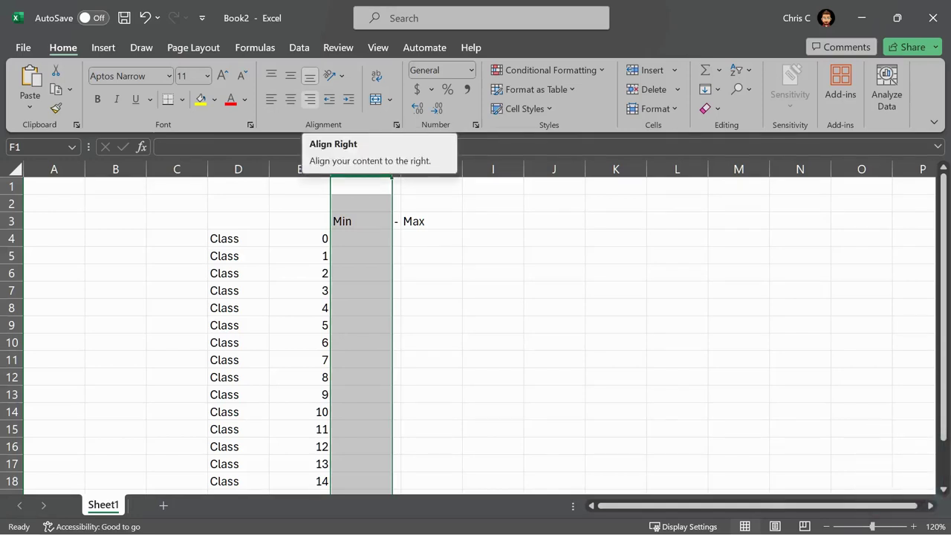
{"action": "left_click", "coordinate": [310, 99]}
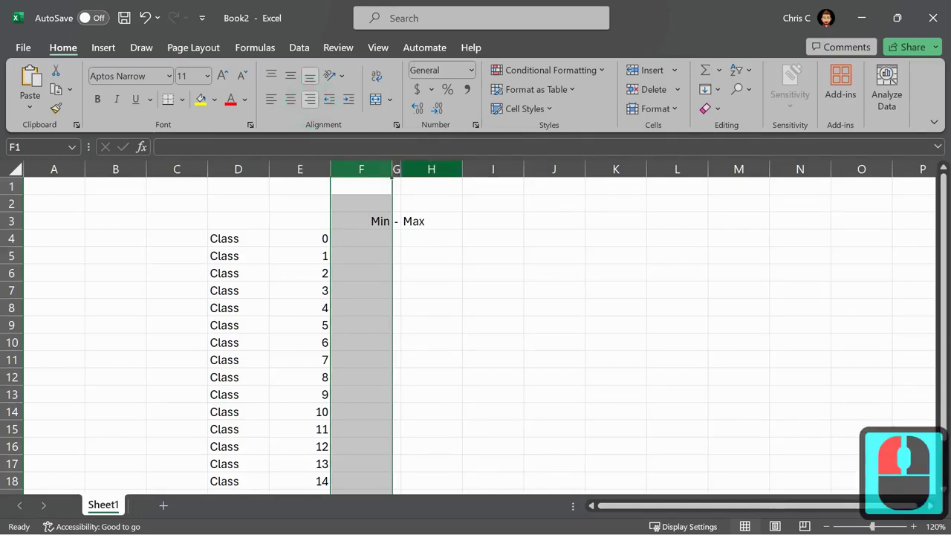
{"action": "double_click", "coordinate": [377, 167]}
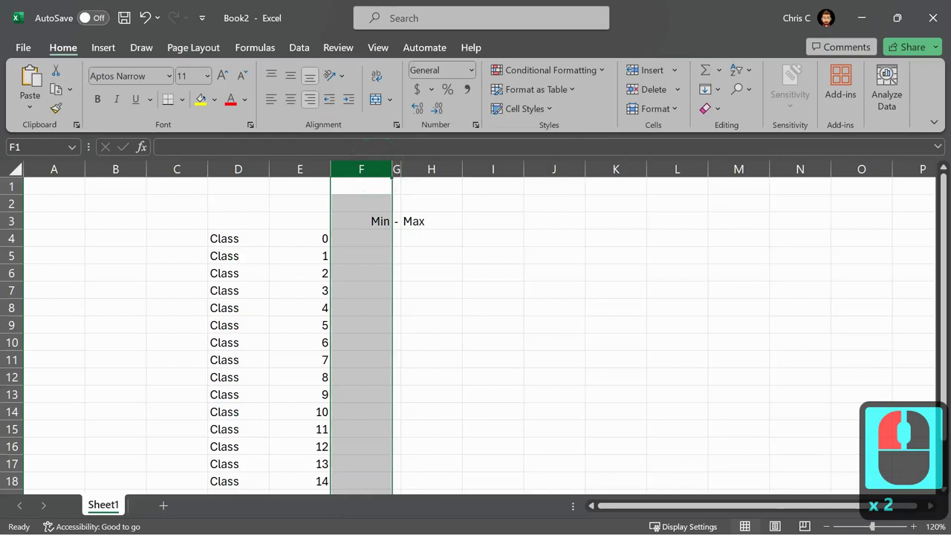
{"action": "left_click", "coordinate": [430, 169]}
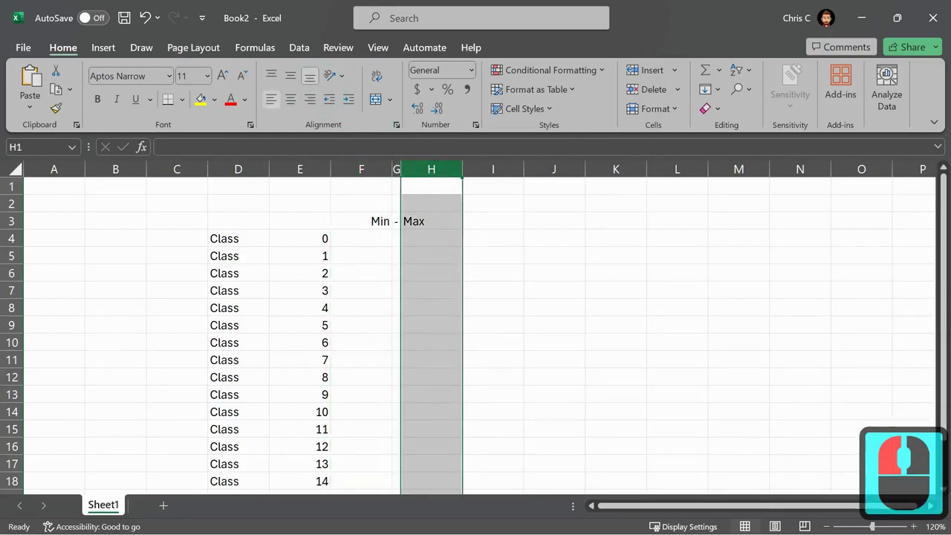
{"action": "left_click", "coordinate": [271, 98]}
{"action": "left_click", "coordinate": [368, 237]}
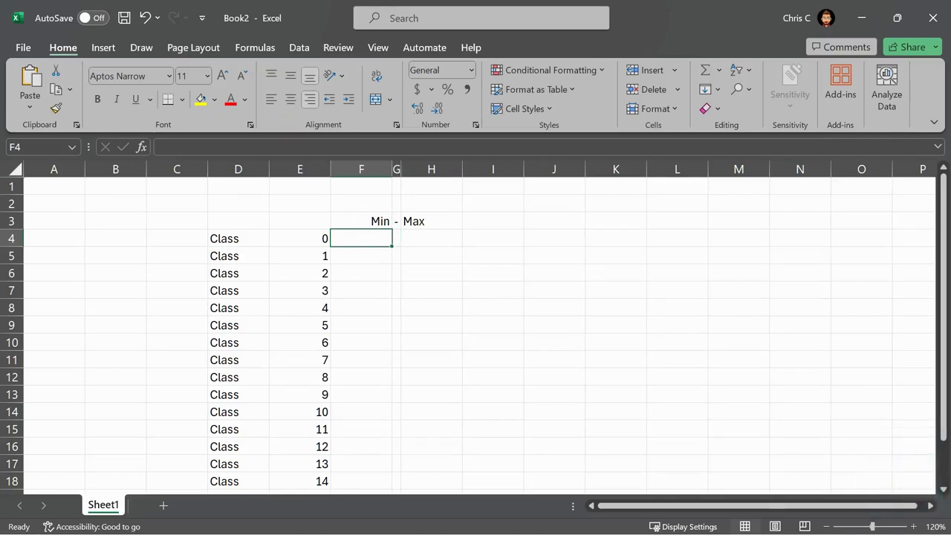
Label cell A1 'Width' and cell A2 'Start'.
{"action": "left_click", "coordinate": [53, 186]}
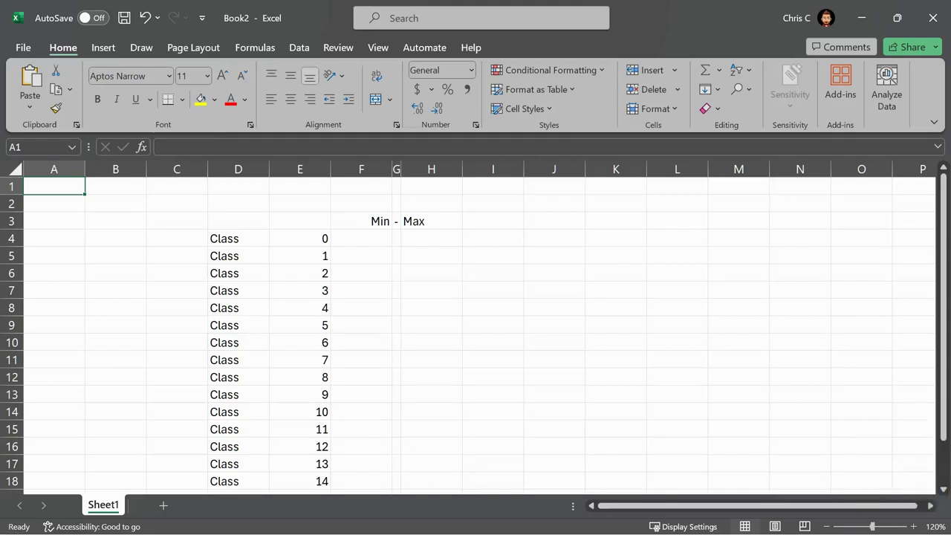
{"action": "type", "text": "Start"}
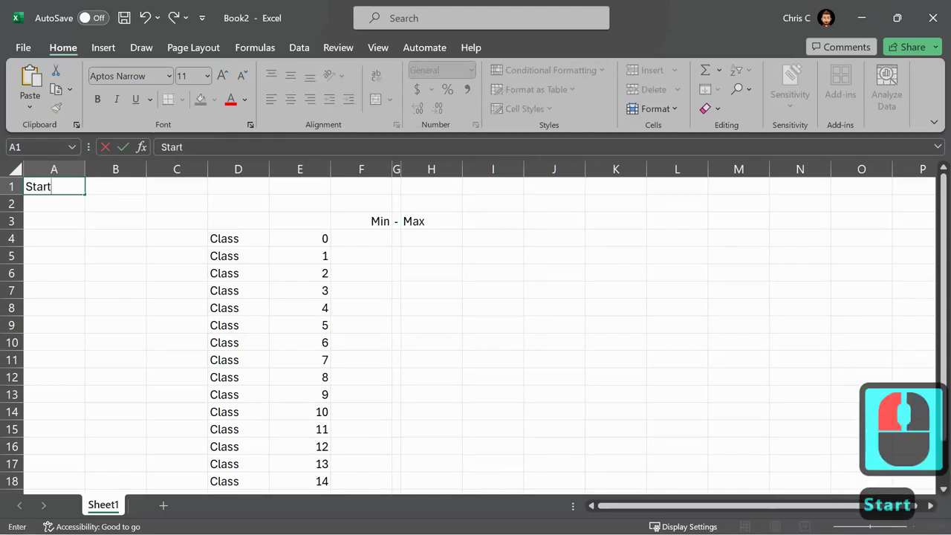
{"action": "key", "text": "Return"}
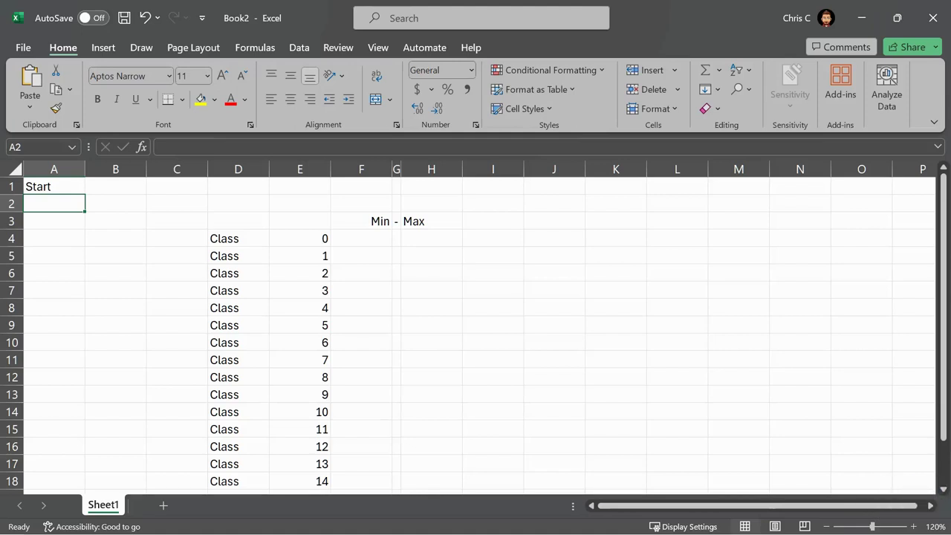
{"action": "key", "text": "Up"}
{"action": "type", "text": "Wi"}
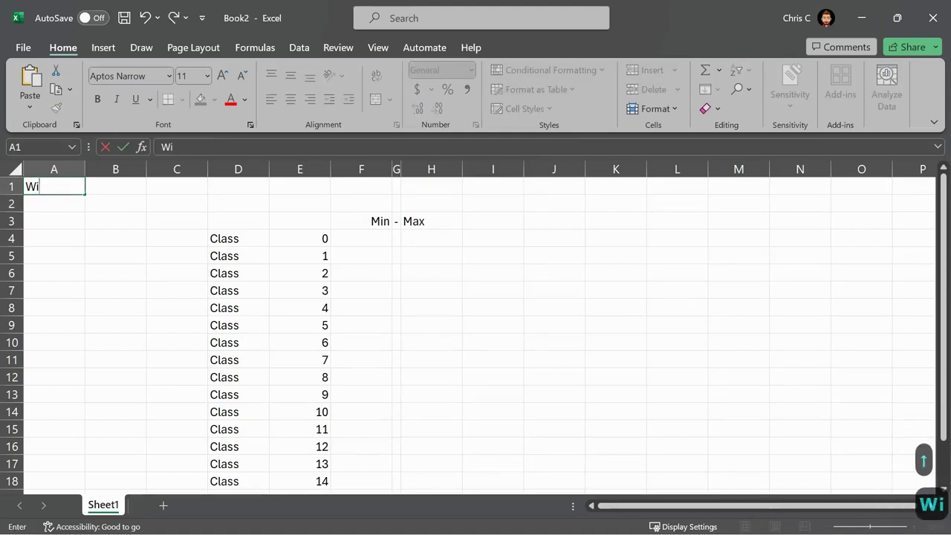
{"action": "type", "text": "dth"}
{"action": "key", "text": "Down"}
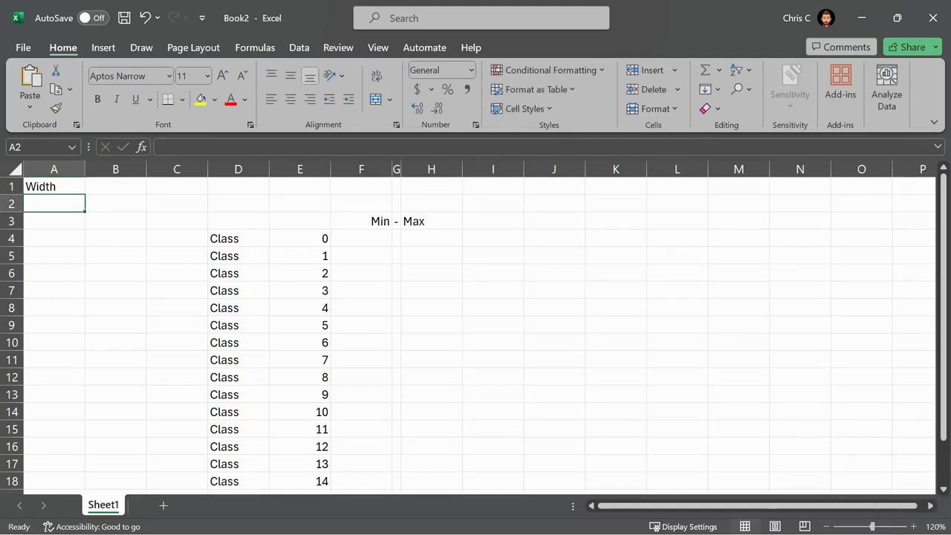
{"action": "key", "text": "shift"}
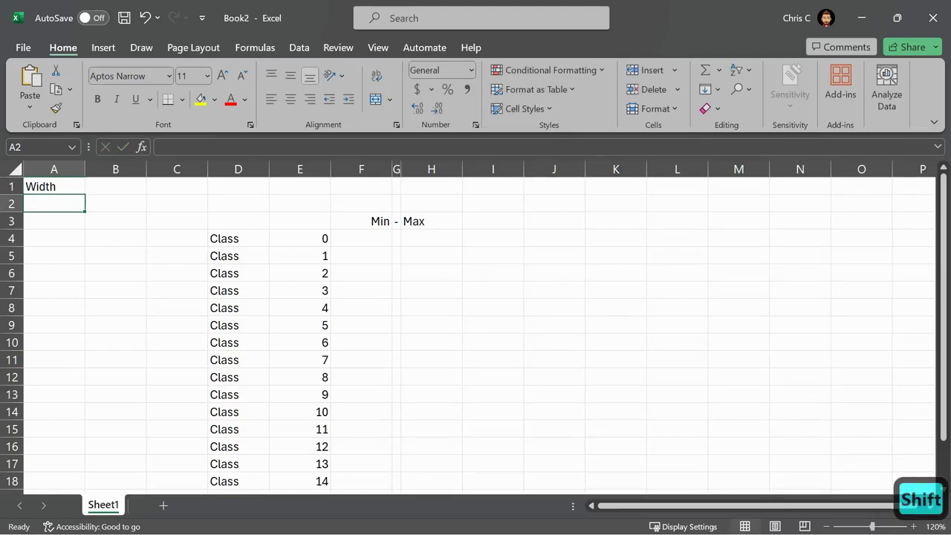
{"action": "type", "text": "Start"}
{"action": "key", "text": "Return"}
Enter 5 as the Width in B1 and 1 as the Start in B2.
{"action": "key", "text": "Up"}
{"action": "key", "text": "Up"}
{"action": "key", "text": "Right"}
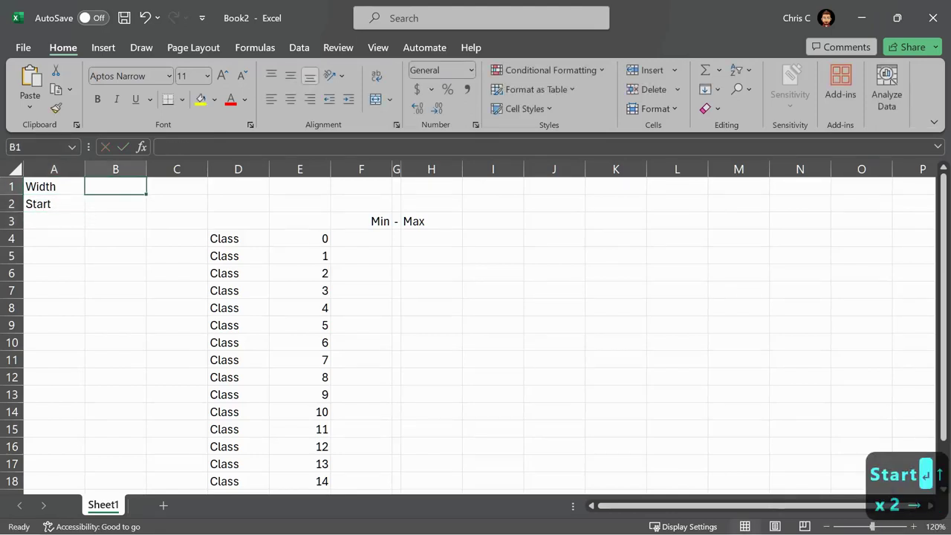
{"action": "type", "text": "5"}
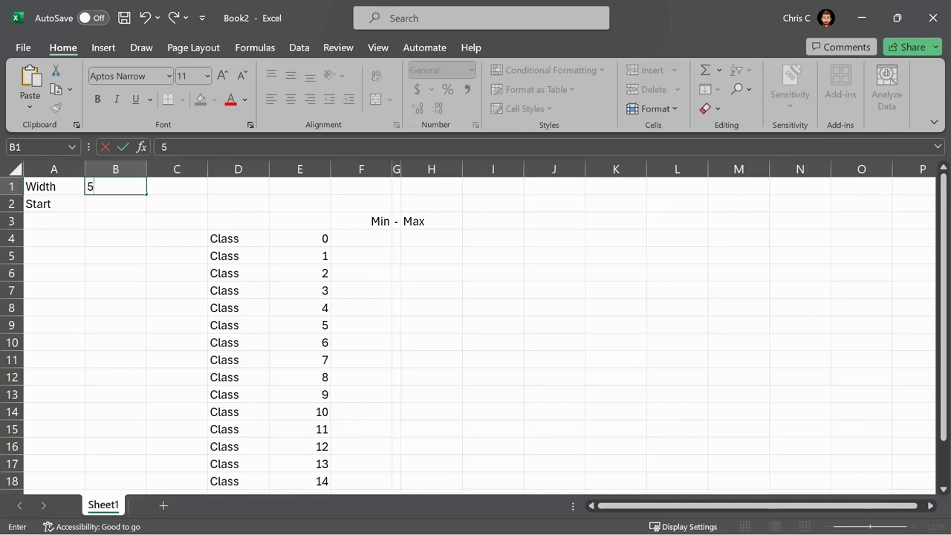
{"action": "key", "text": "Return"}
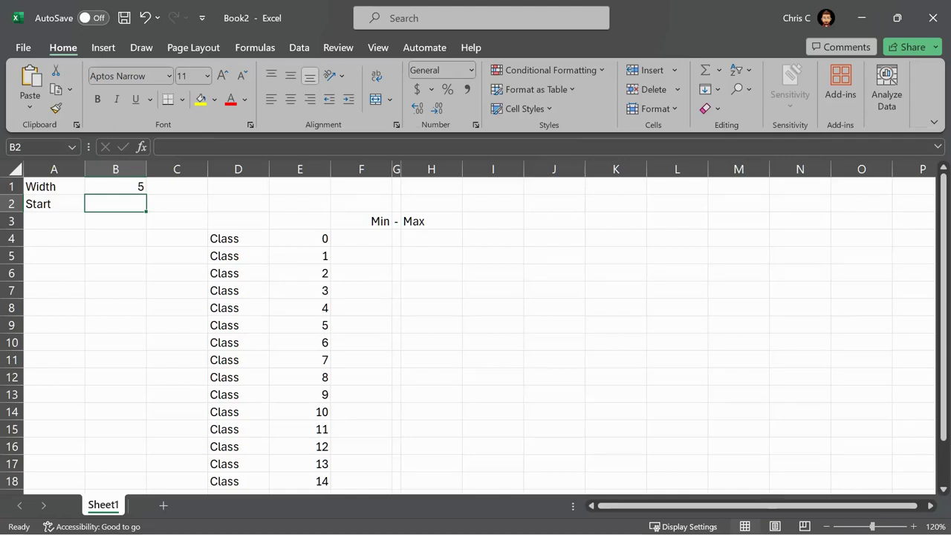
{"action": "type", "text": "1"}
{"action": "key", "text": "Return"}
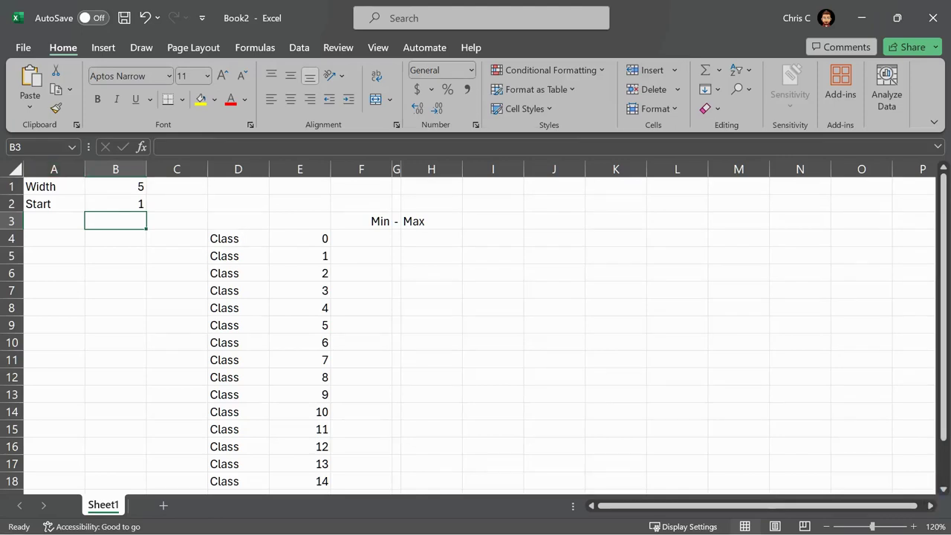
{"action": "left_click", "coordinate": [363, 239]}
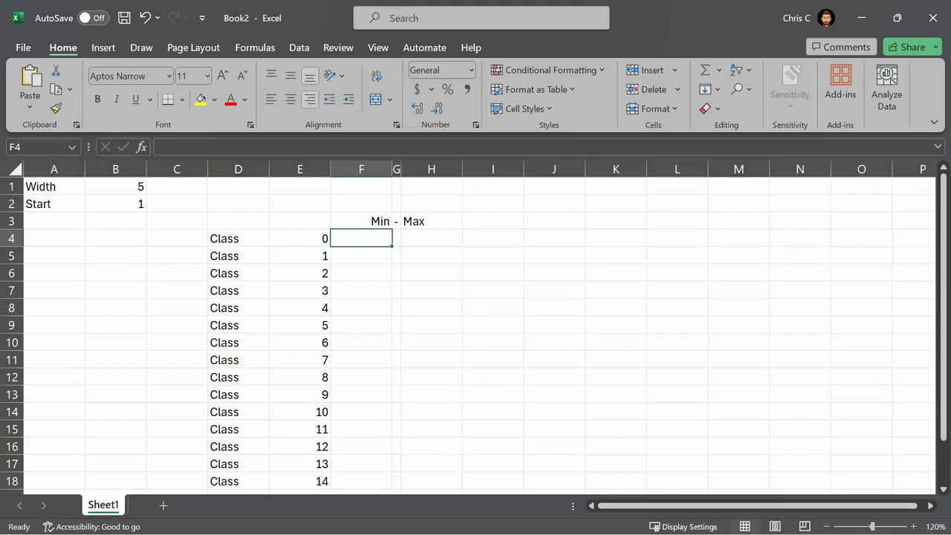
{"action": "left_click", "coordinate": [102, 203]}
{"action": "left_click", "coordinate": [361, 237]}
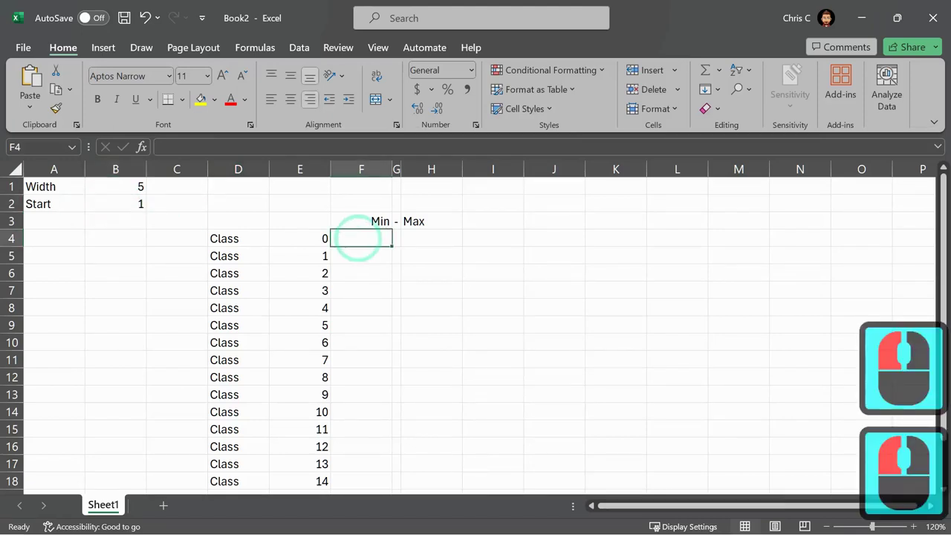
Set F4 to =B2 so the first Min shows 1, and enter 5 in H4.
{"action": "type", "text": "="}
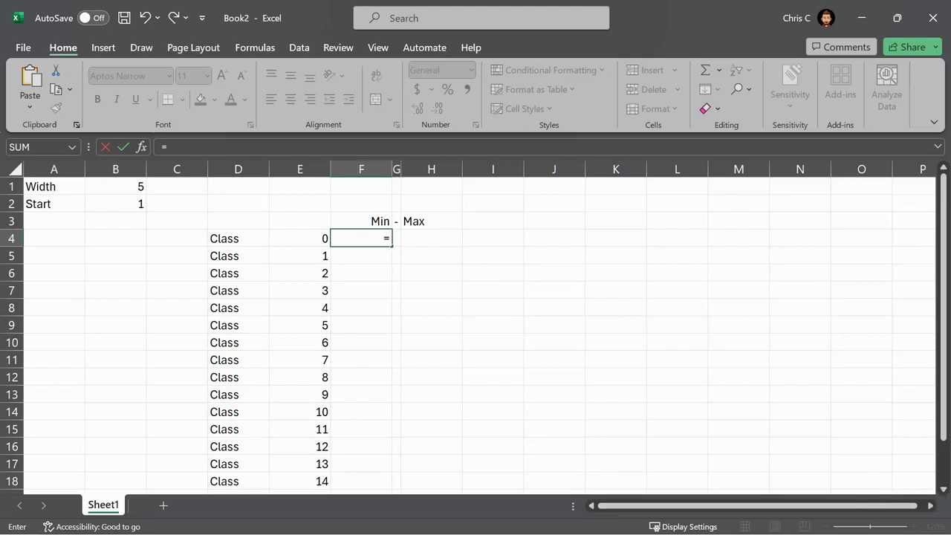
{"action": "left_click", "coordinate": [108, 205]}
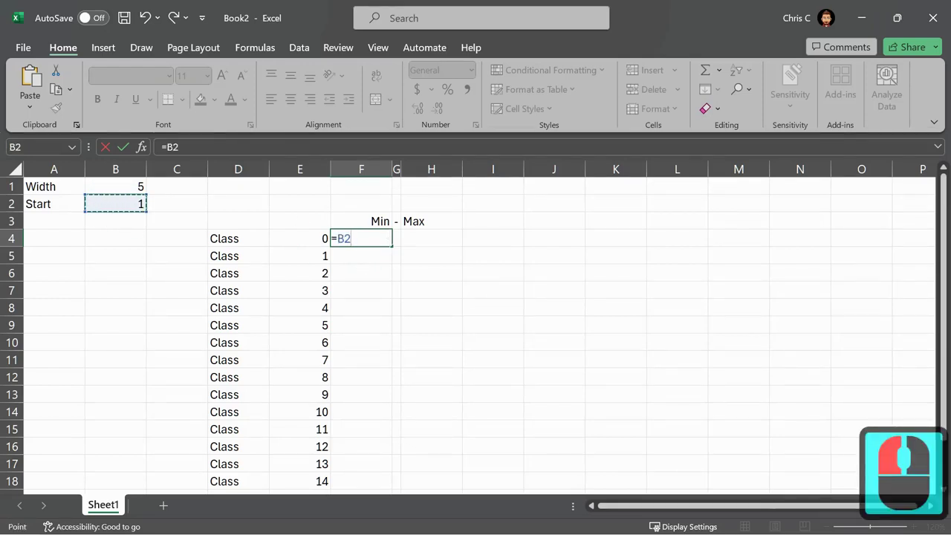
{"action": "key", "text": "Return"}
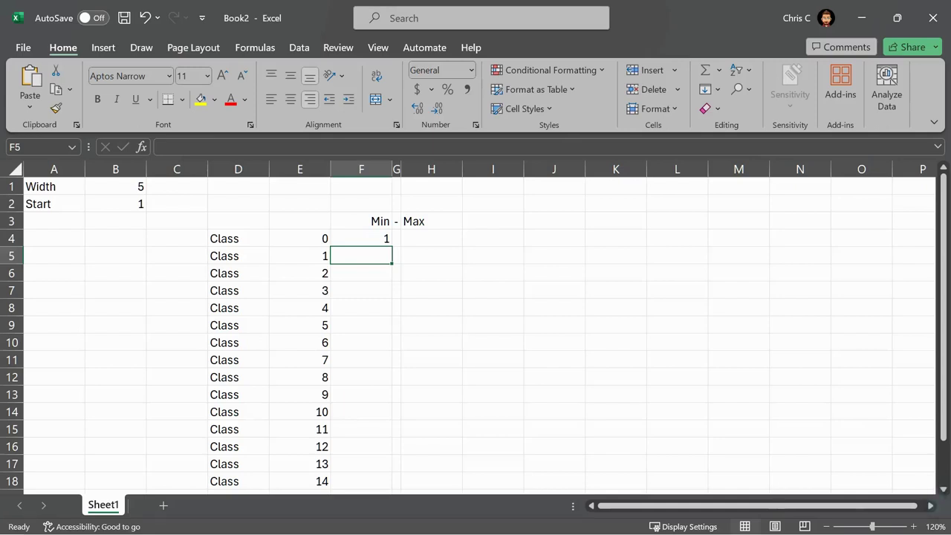
{"action": "left_click", "coordinate": [427, 239]}
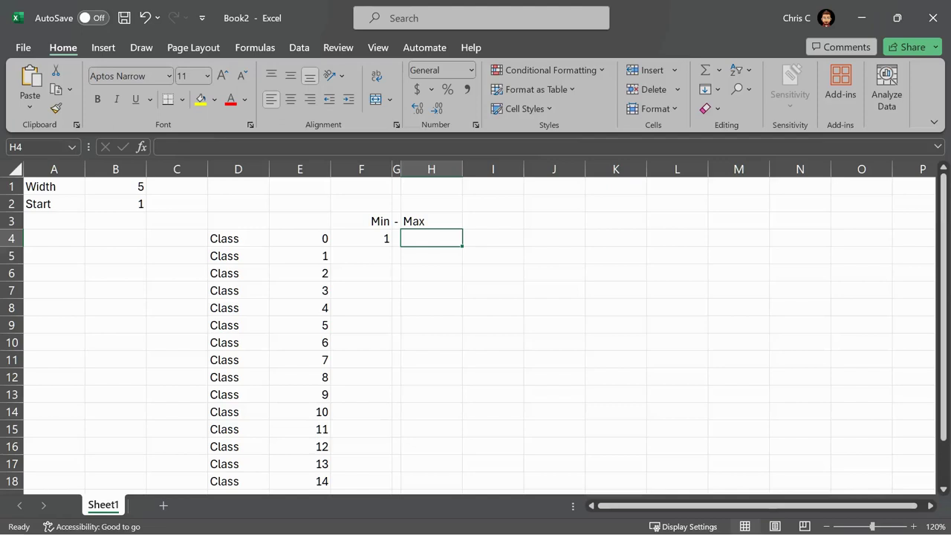
{"action": "type", "text": "5"}
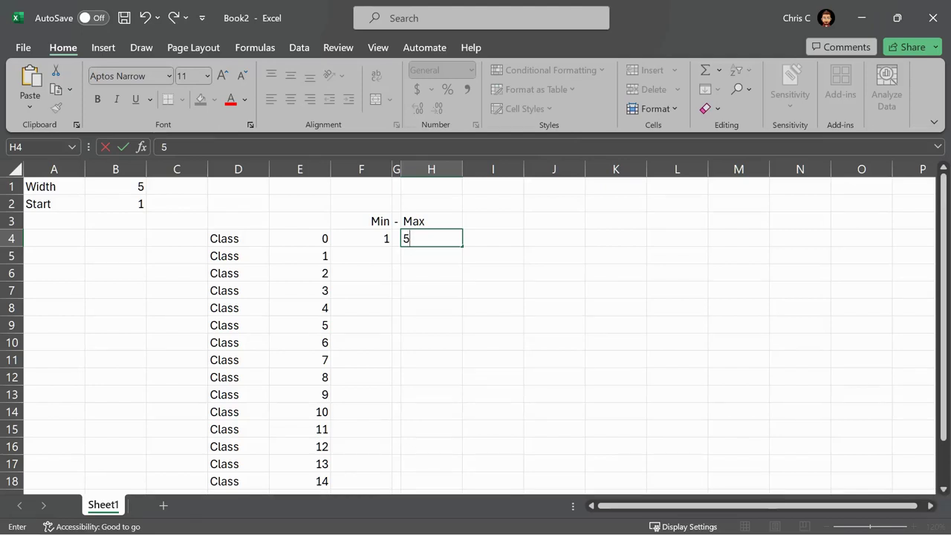
{"action": "left_click", "coordinate": [396, 238]}
Enter a dash in G4 and fill the dash from G3 down through G18.
{"action": "type", "text": "-"}
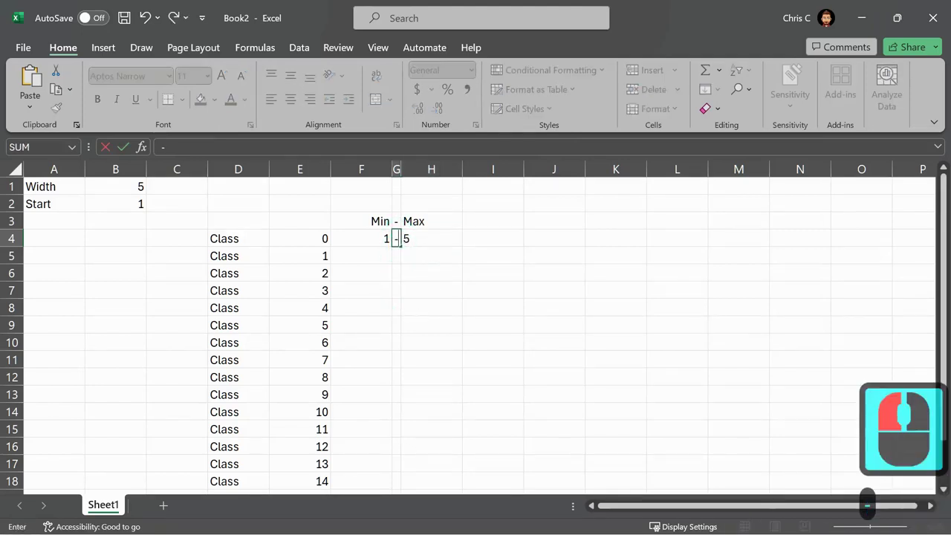
{"action": "left_click_drag", "start_coordinate": [396, 220], "coordinate": [396, 239]}
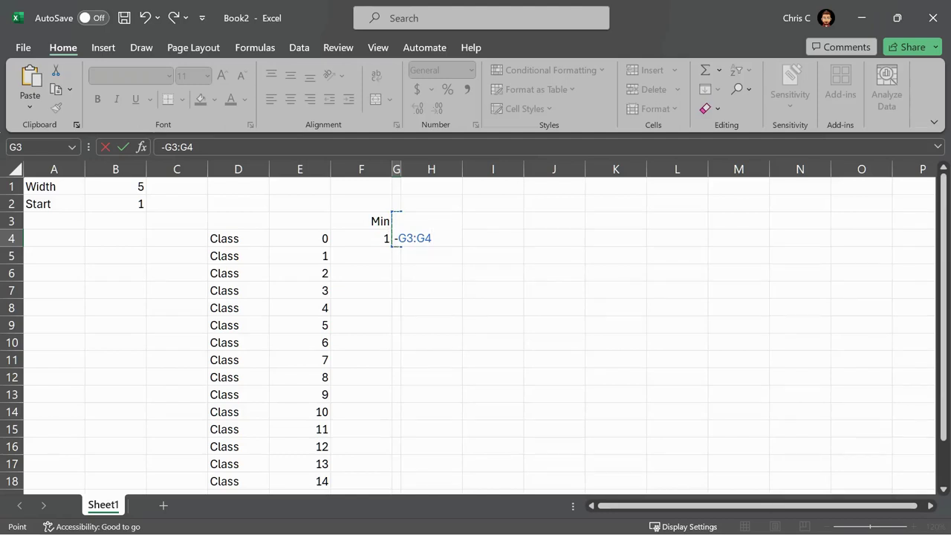
{"action": "key", "text": "Escape"}
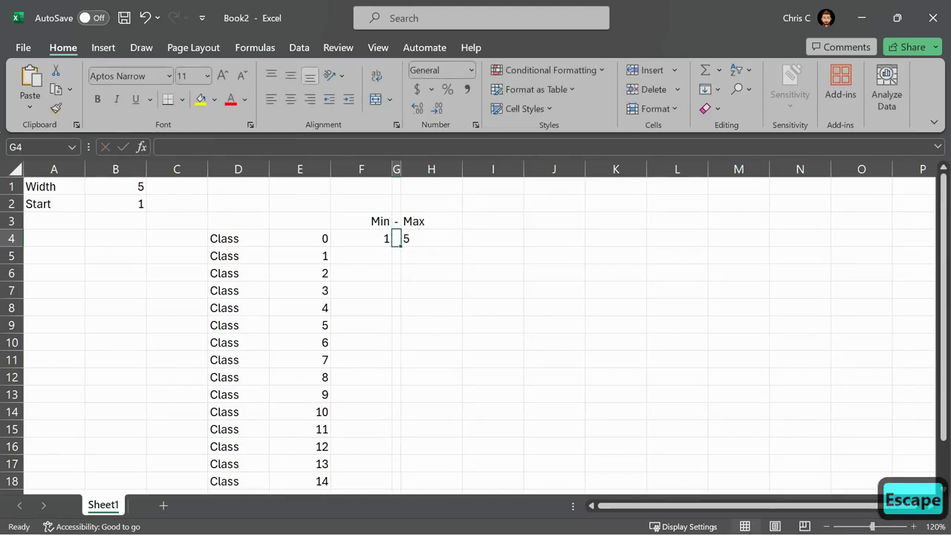
{"action": "key", "text": "Escape"}
{"action": "type", "text": "-"}
{"action": "key", "text": "Return"}
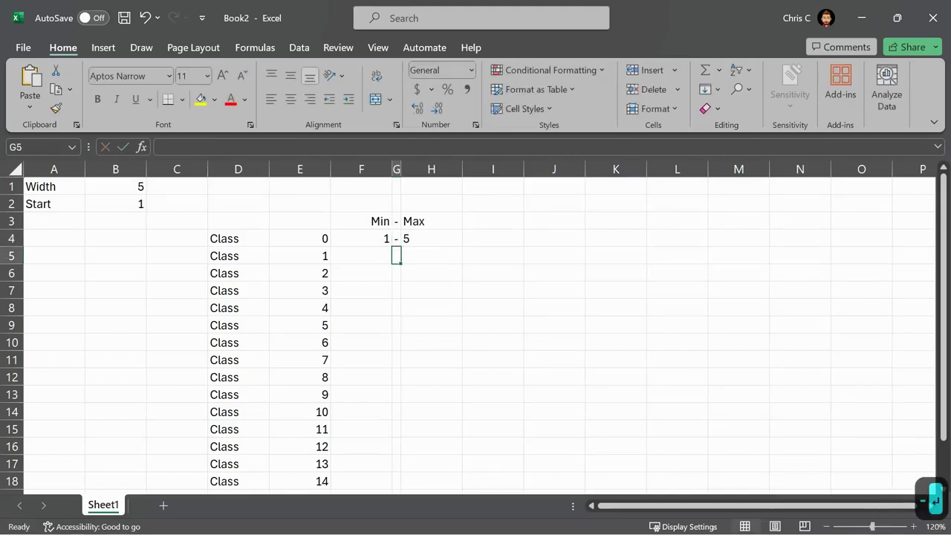
{"action": "left_click", "coordinate": [396, 220]}
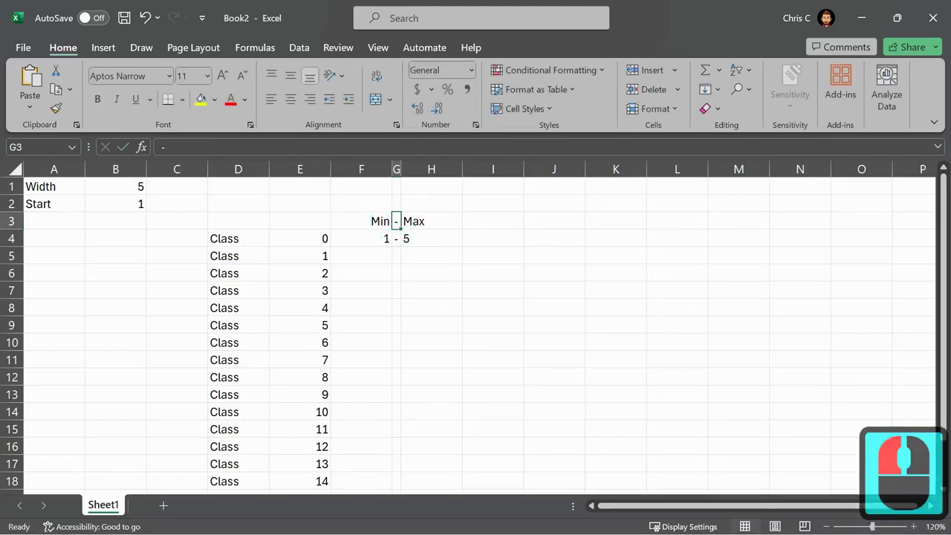
{"action": "left_click_drag", "start_coordinate": [400, 229], "coordinate": [401, 486]}
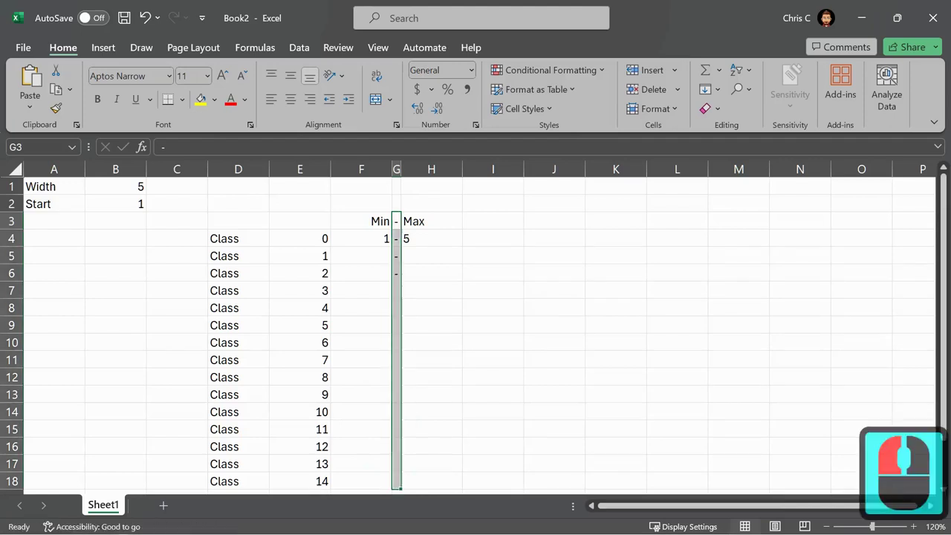
Enter 6 as the second class's Min in F5.
{"action": "left_click", "coordinate": [361, 255]}
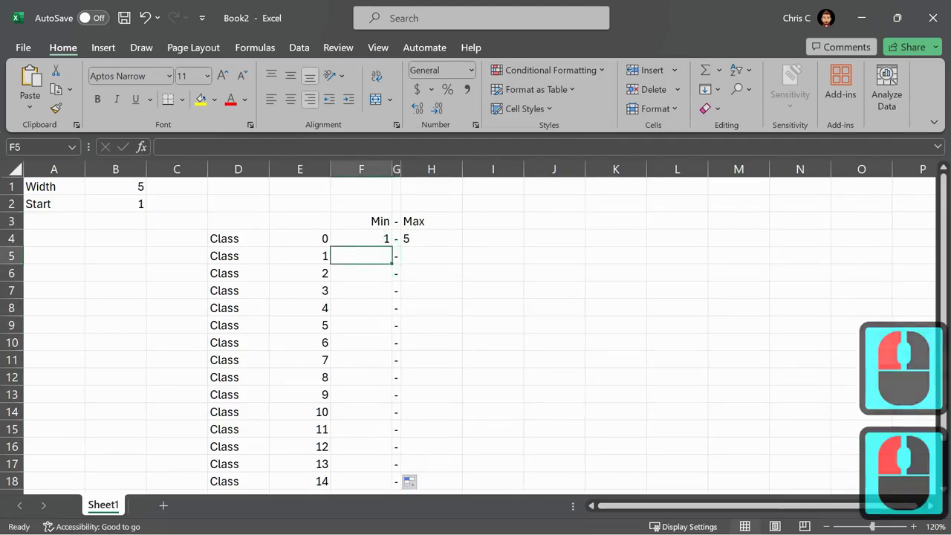
{"action": "left_click_drag", "start_coordinate": [365, 238], "coordinate": [431, 238]}
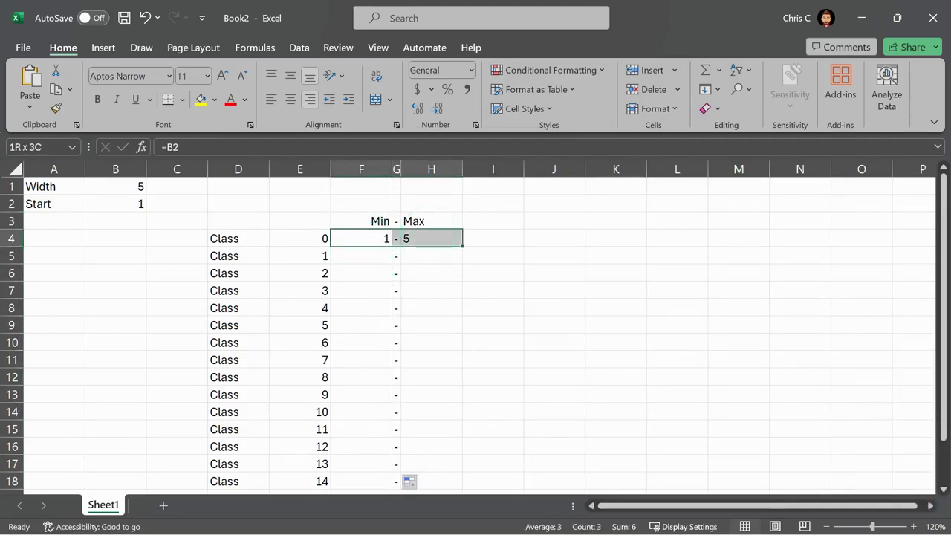
{"action": "left_click", "coordinate": [365, 255]}
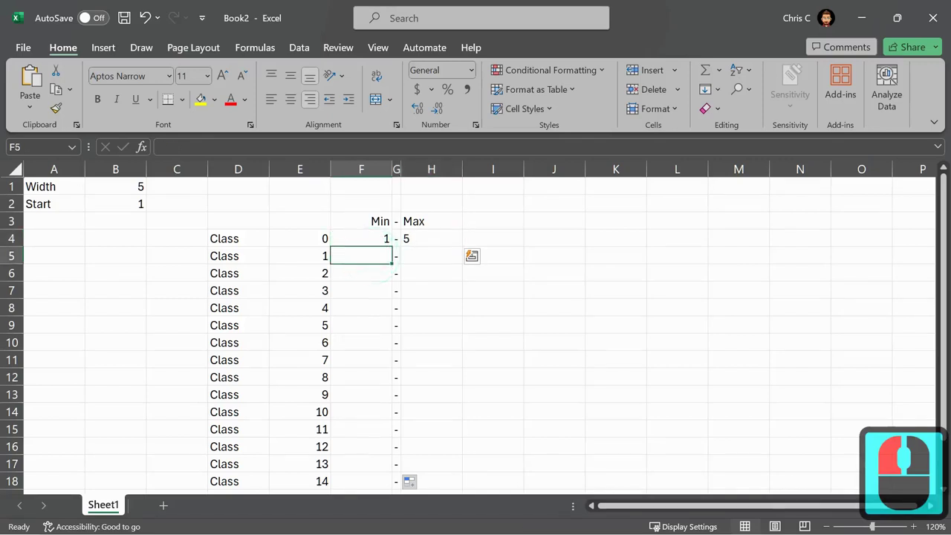
{"action": "type", "text": "6"}
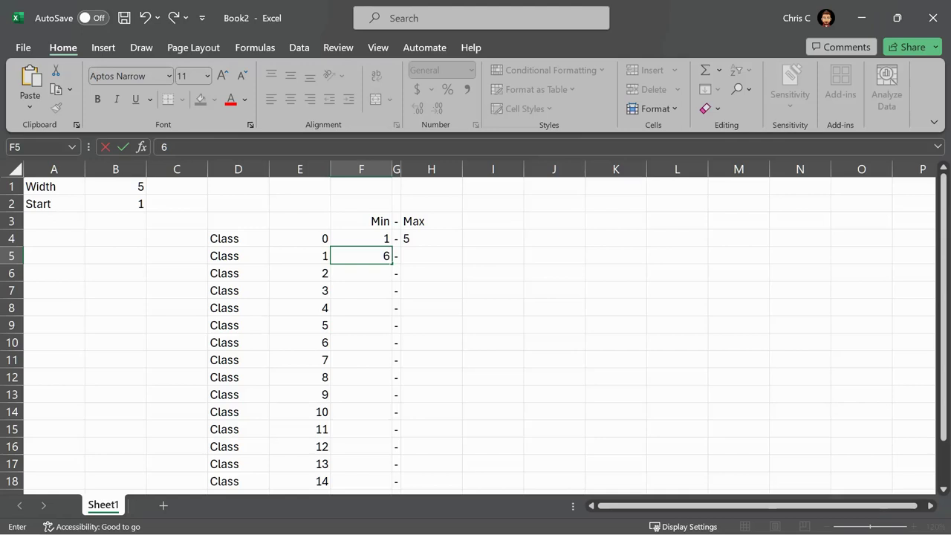
{"action": "left_click", "coordinate": [420, 254]}
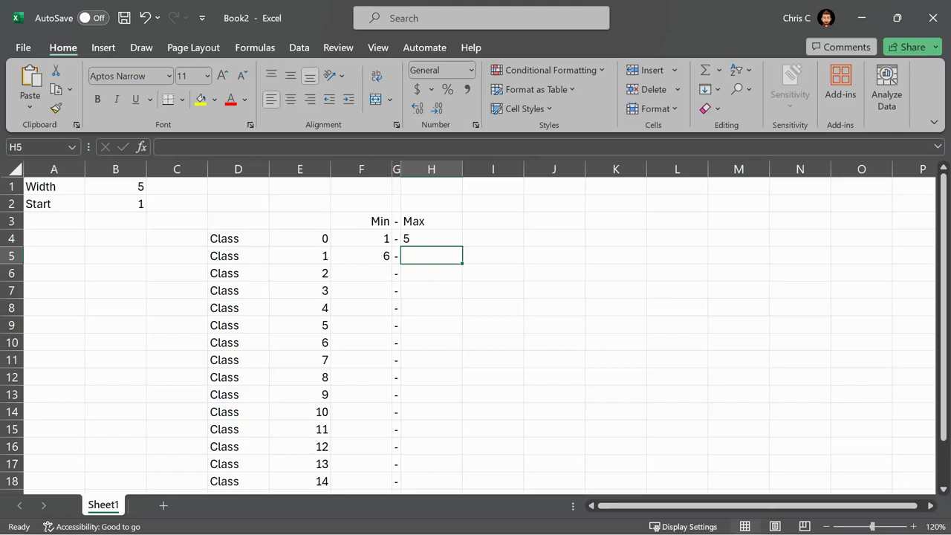
Delete the hand-typed 5 from H4 and check F4's =B2 formula.
{"action": "left_click", "coordinate": [371, 238]}
{"action": "left_click", "coordinate": [429, 238]}
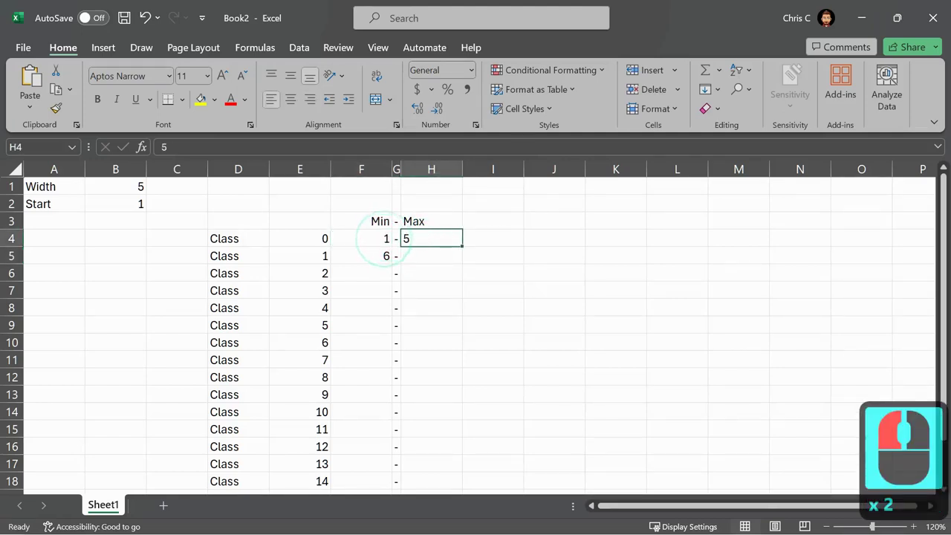
{"action": "double_click", "coordinate": [442, 237]}
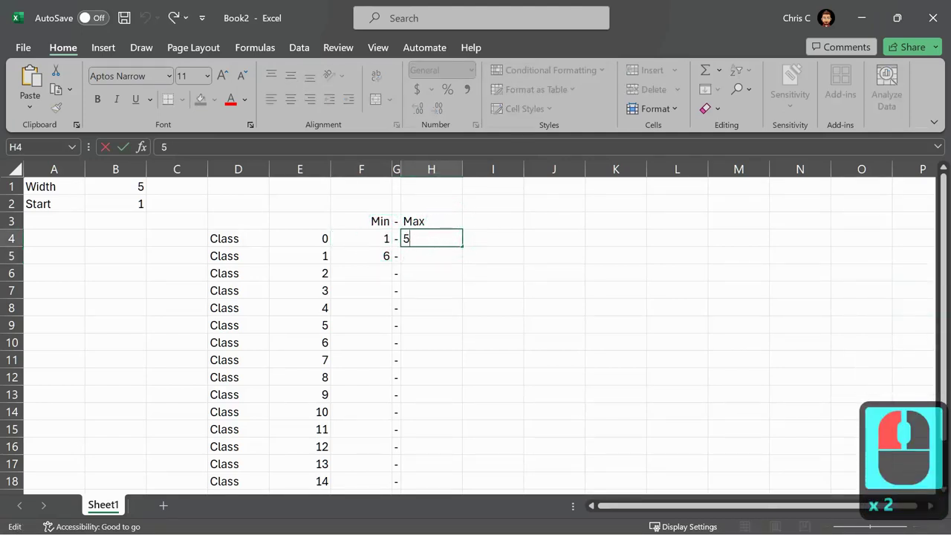
{"action": "key", "text": "BackSpace"}
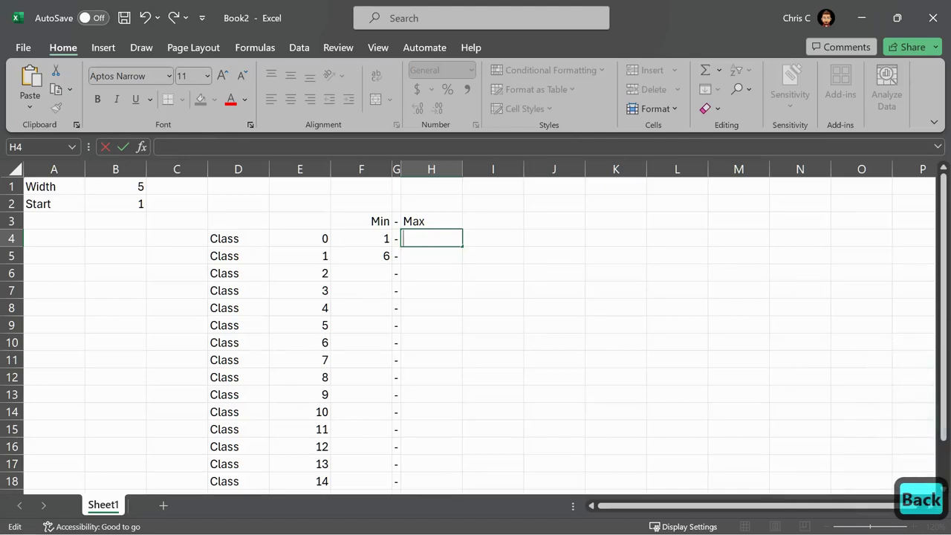
{"action": "left_click", "coordinate": [370, 238]}
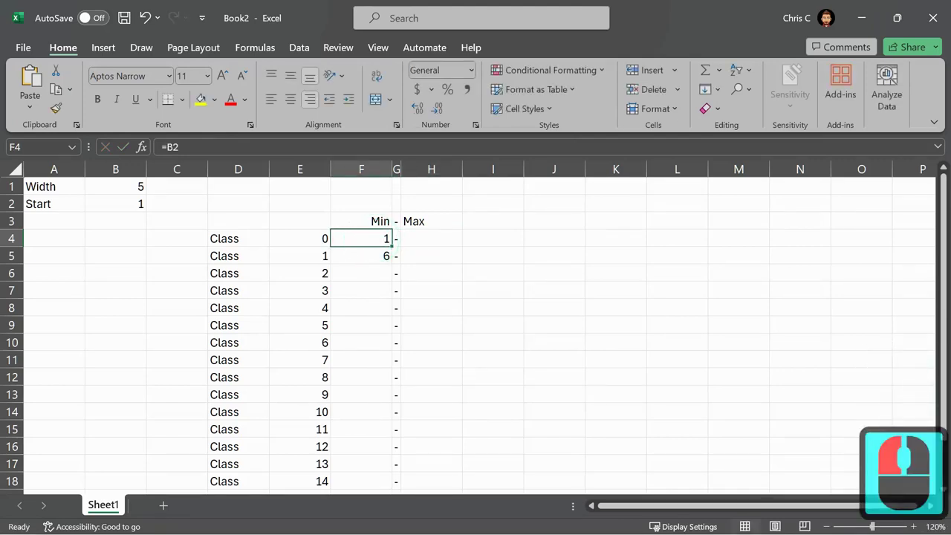
Enter =F4+B1 in H4, adding the Width to the first Min.
{"action": "key", "text": "Escape"}
{"action": "double_click", "coordinate": [430, 238]}
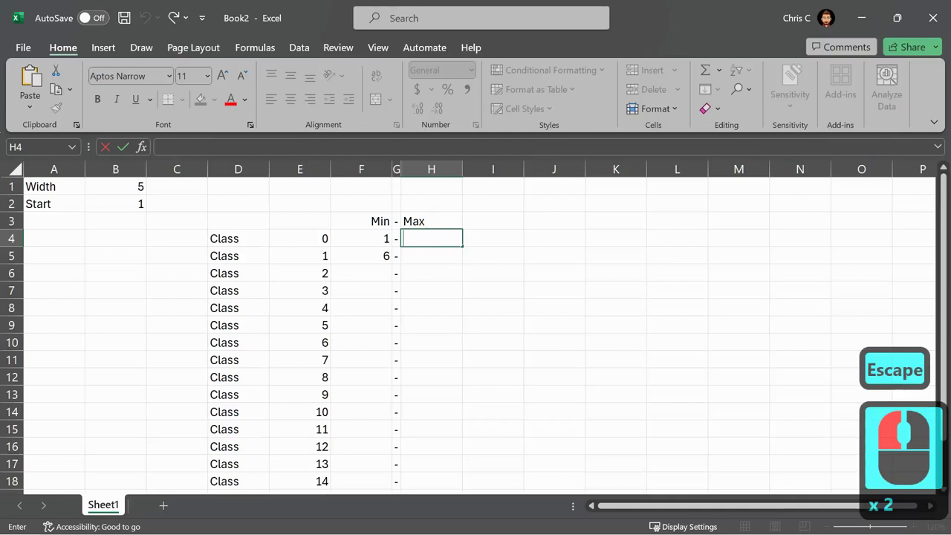
{"action": "key", "text": "BackSpace"}
{"action": "type", "text": "="}
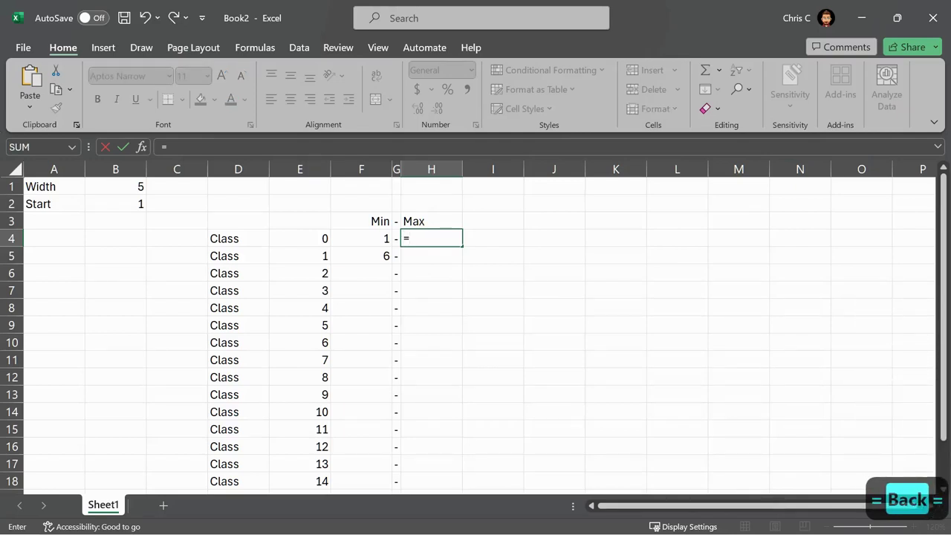
{"action": "left_click", "coordinate": [361, 237]}
{"action": "type", "text": "+"}
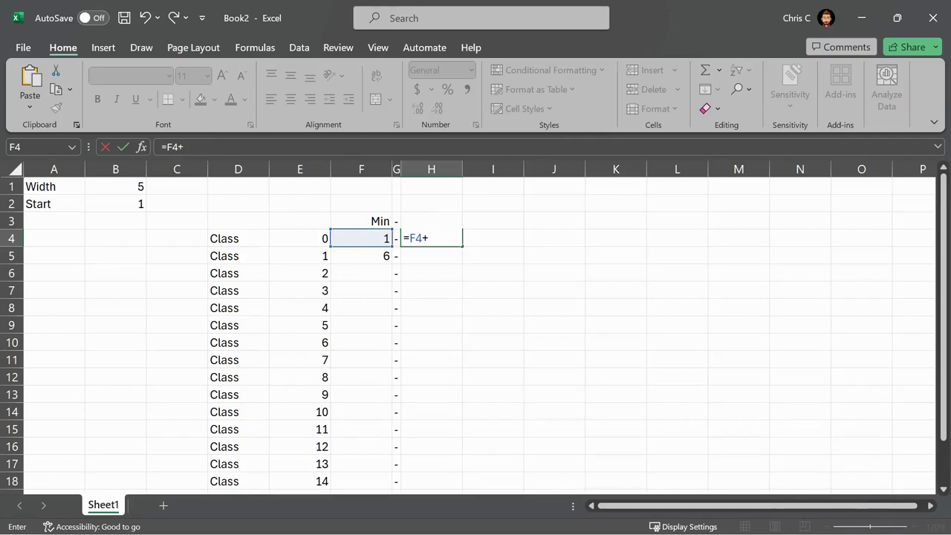
{"action": "left_click", "coordinate": [117, 191]}
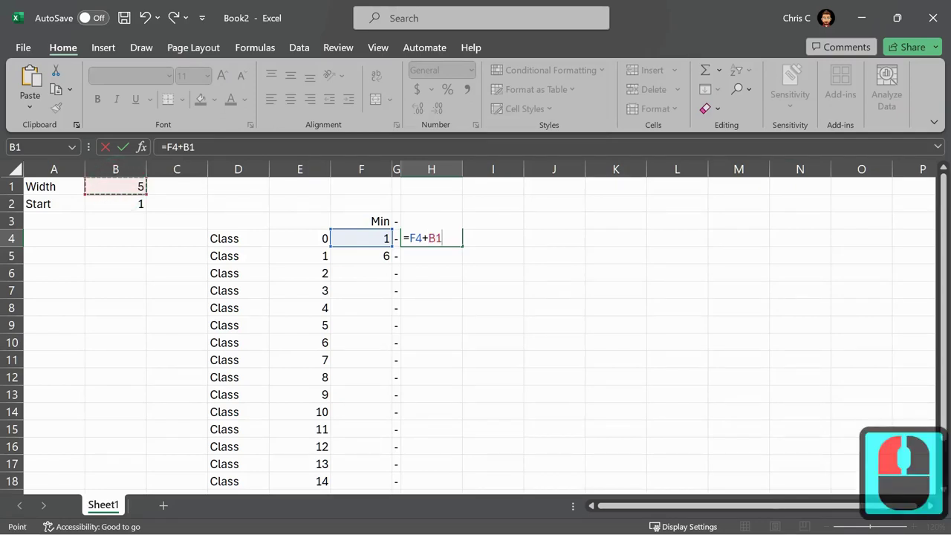
{"action": "key", "text": "Return"}
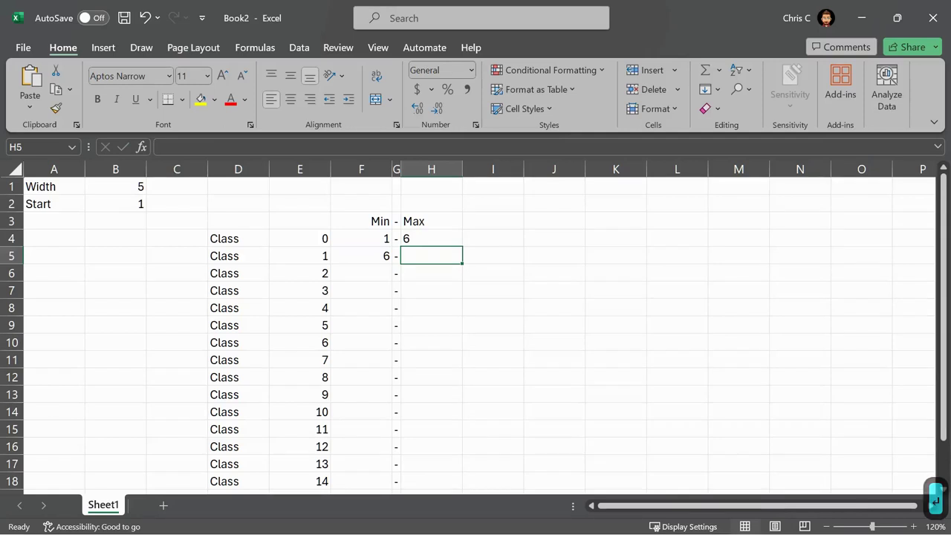
Append -1 to H4's formula so it reads =F4+B1-1 and shows 5.
{"action": "left_click", "coordinate": [423, 239]}
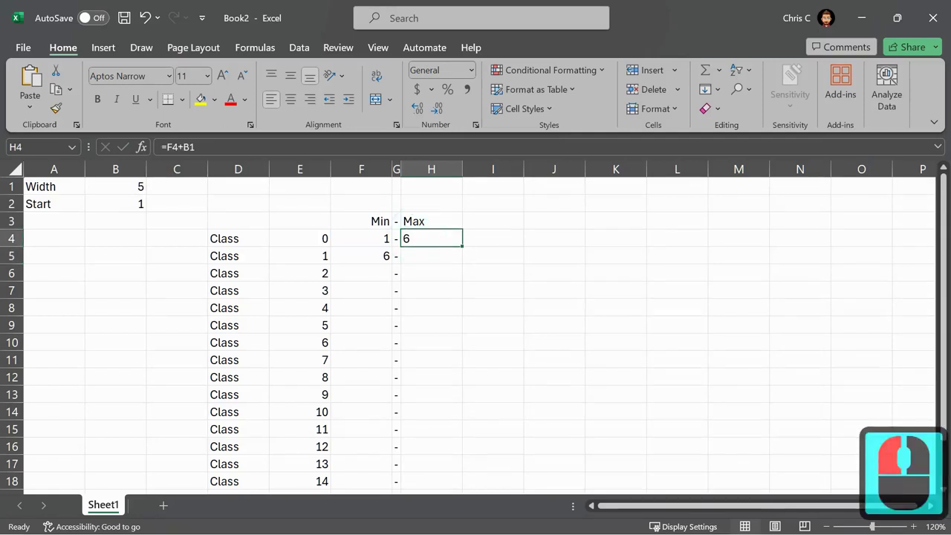
{"action": "double_click", "coordinate": [424, 238]}
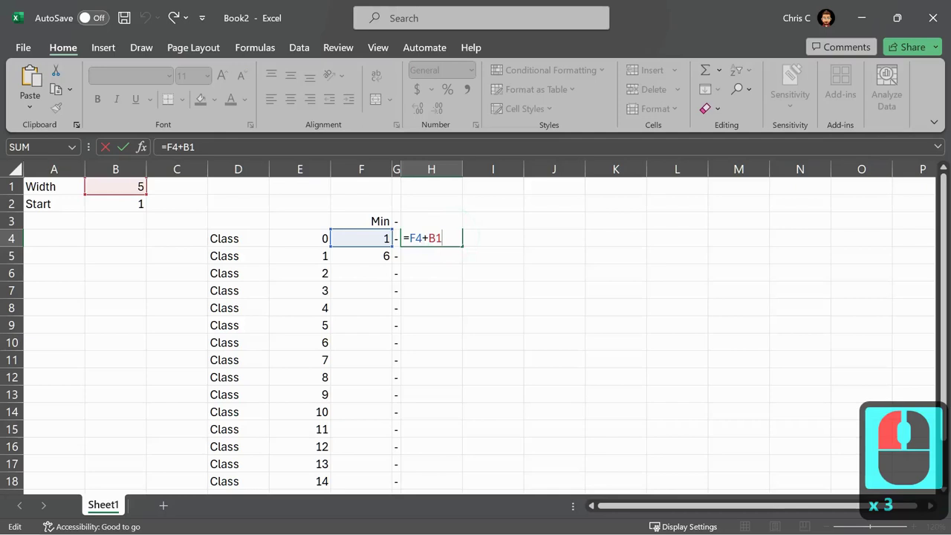
{"action": "type", "text": "-1"}
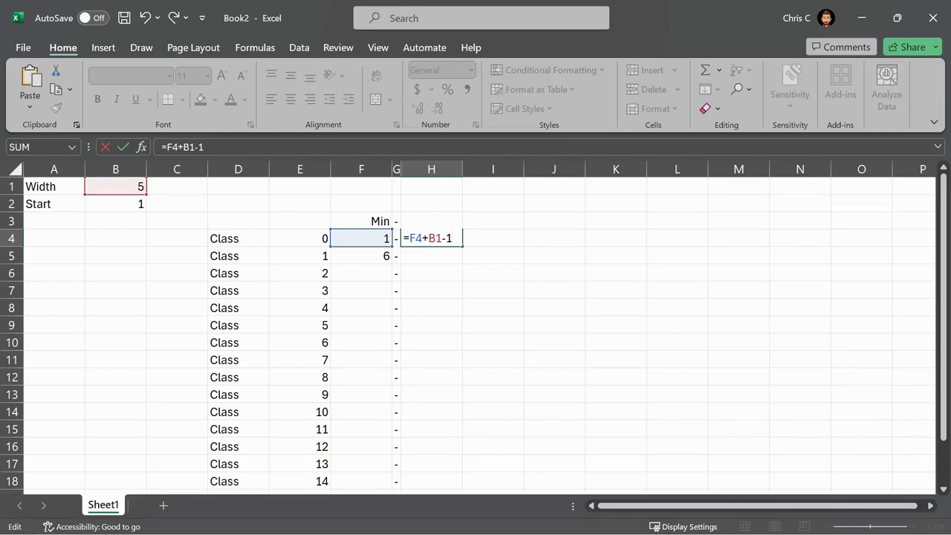
{"action": "key", "text": "Return"}
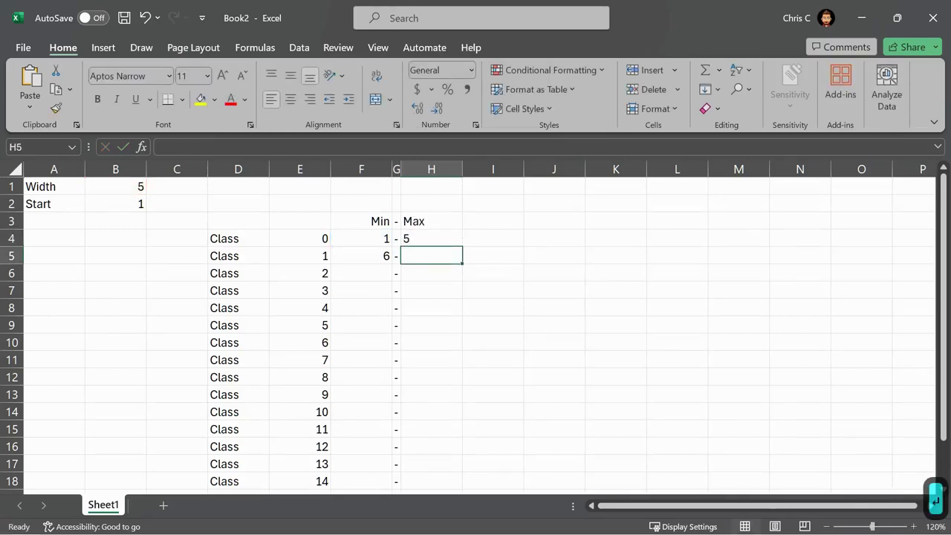
{"action": "left_click", "coordinate": [414, 238]}
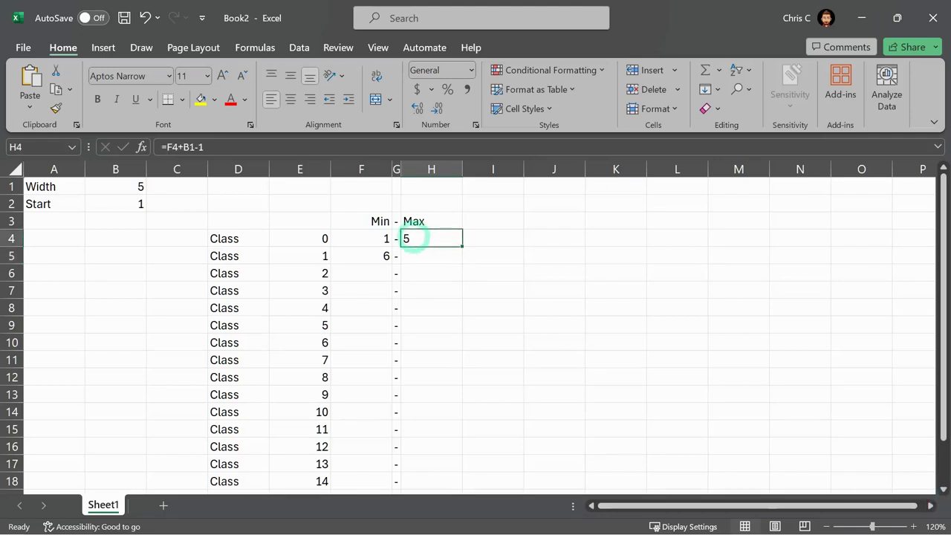
Copy the Max formula into H5 and replace its B2 reference with B1, giving 10.
{"action": "left_click_drag", "start_coordinate": [461, 246], "coordinate": [461, 262]}
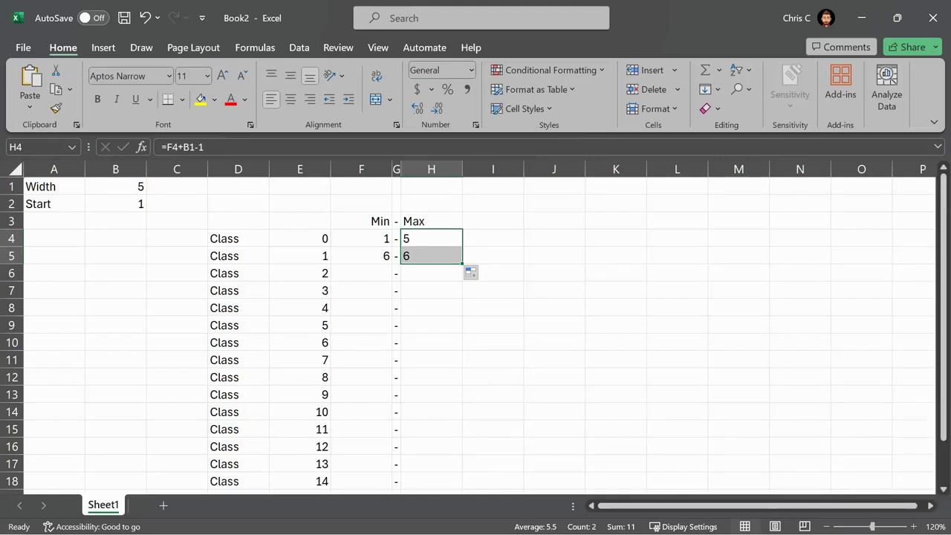
{"action": "left_click", "coordinate": [435, 238]}
{"action": "double_click", "coordinate": [435, 237]}
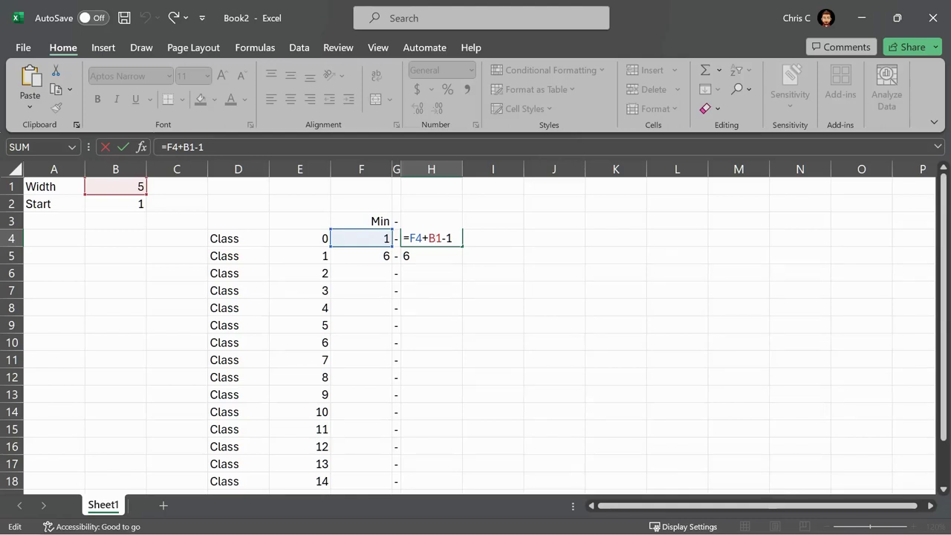
{"action": "key", "text": "Return"}
{"action": "double_click", "coordinate": [425, 255]}
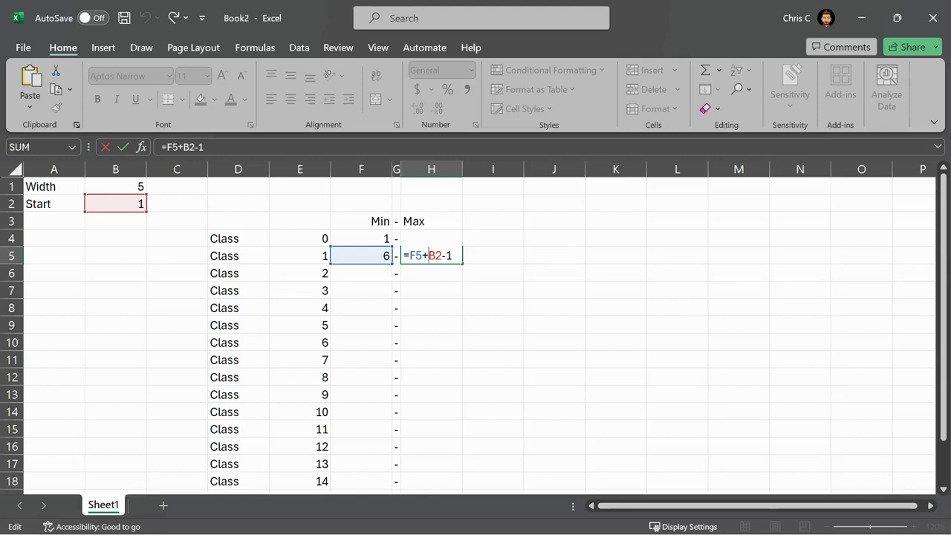
{"action": "double_click", "coordinate": [436, 255]}
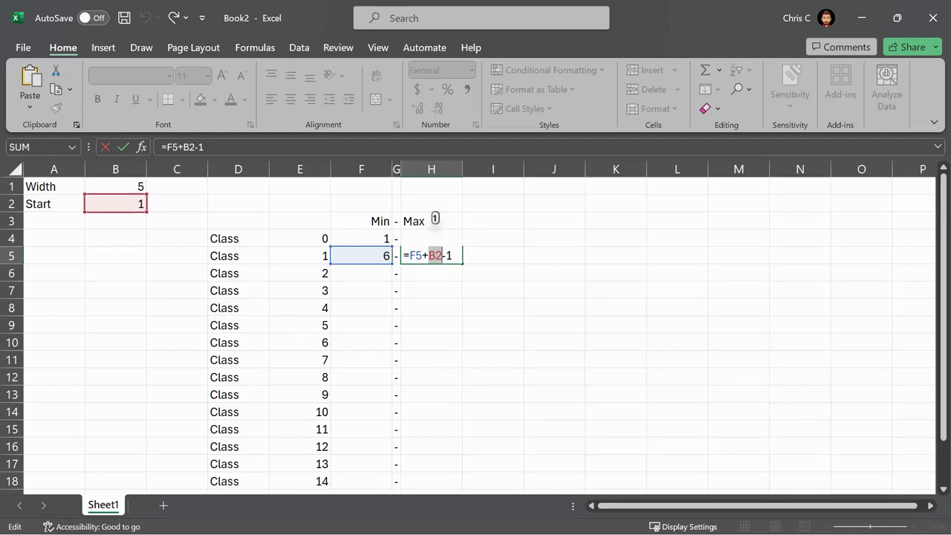
{"action": "left_click", "coordinate": [117, 186]}
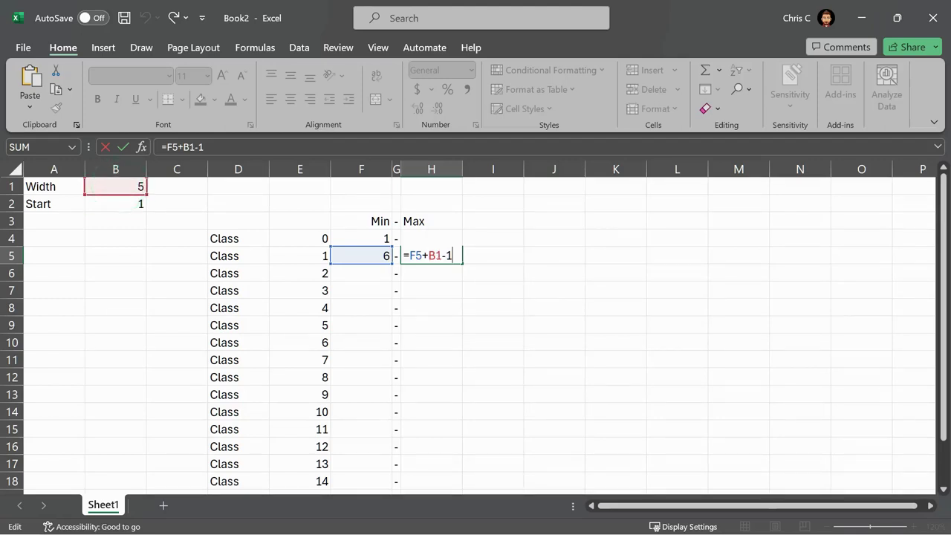
{"action": "key", "text": "Return"}
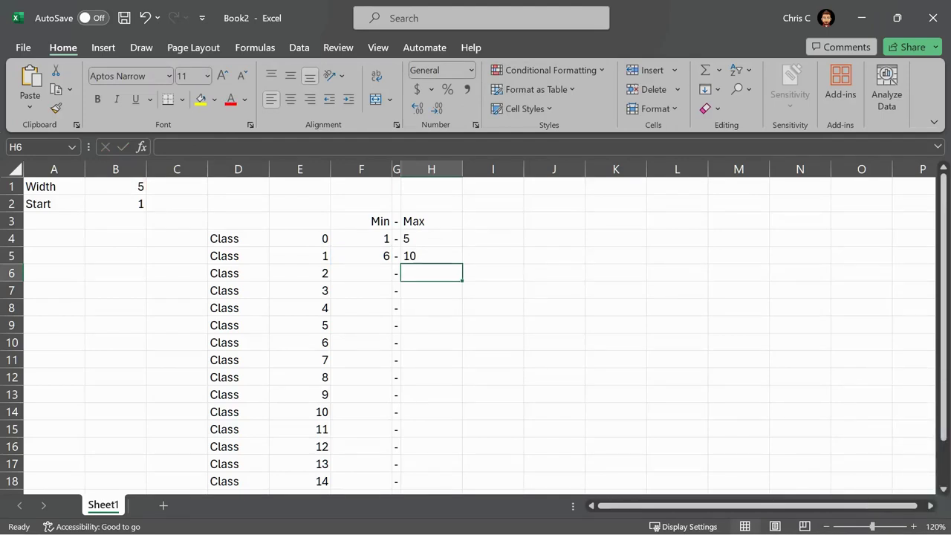
Lock the Width row as B$1 in the H5 and H4 Max formulas.
{"action": "left_click", "coordinate": [431, 255]}
{"action": "double_click", "coordinate": [431, 256]}
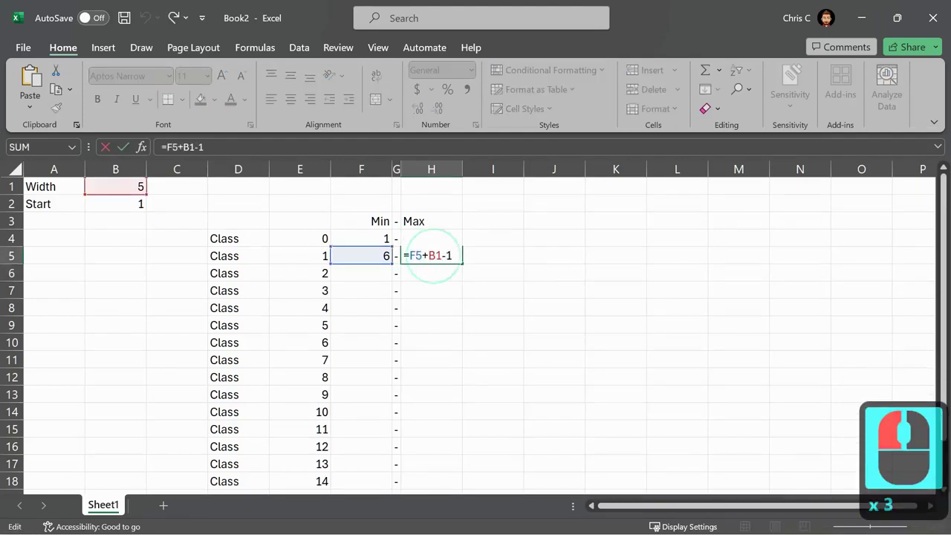
{"action": "left_click", "coordinate": [437, 255]}
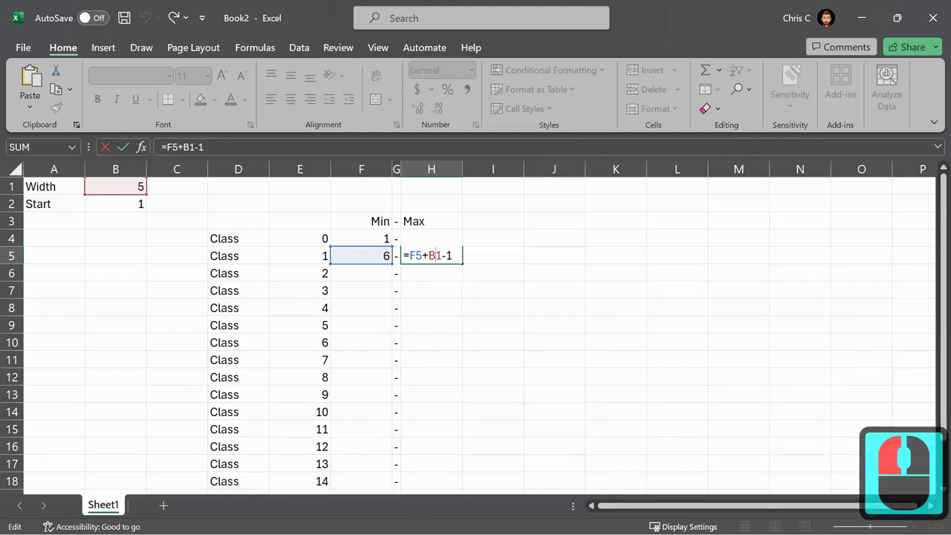
{"action": "type", "text": "$"}
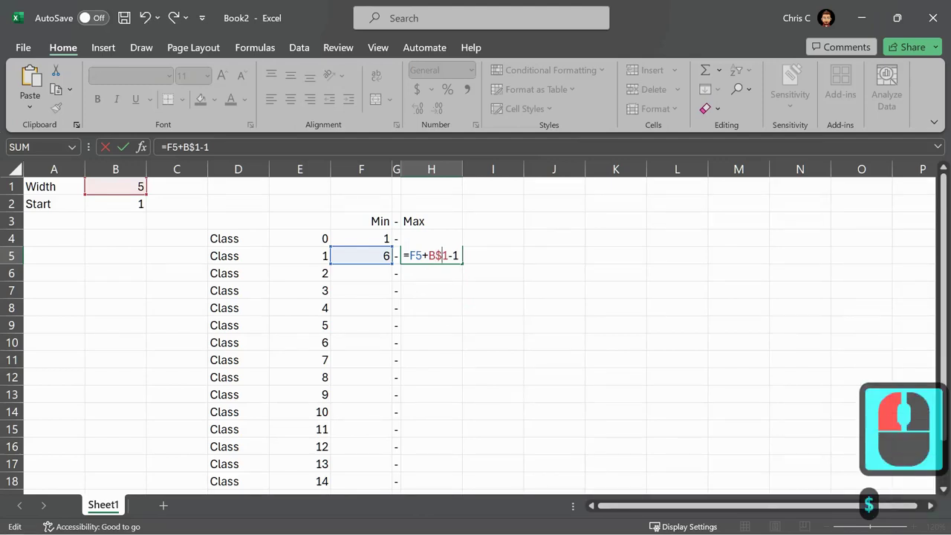
{"action": "key", "text": "Return"}
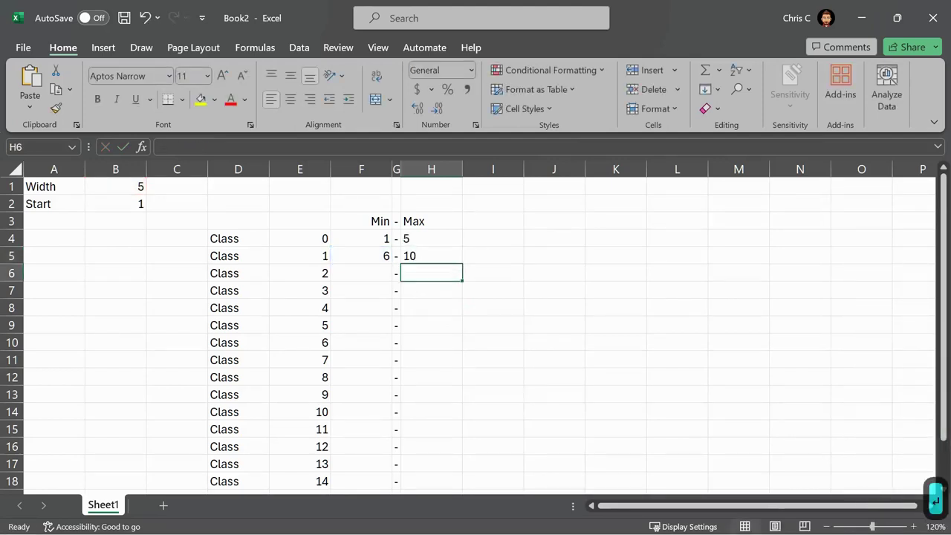
{"action": "left_click", "coordinate": [431, 238]}
{"action": "double_click", "coordinate": [435, 238]}
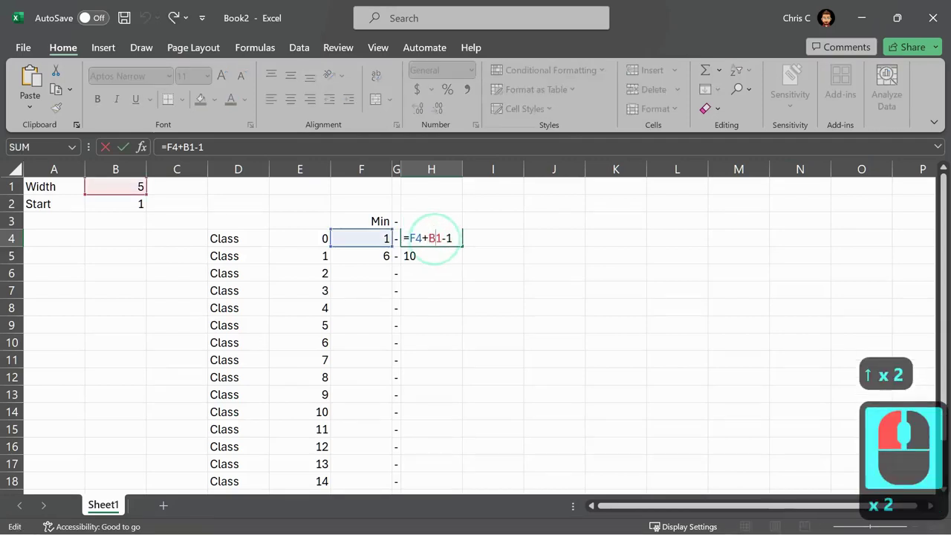
{"action": "type", "text": "$"}
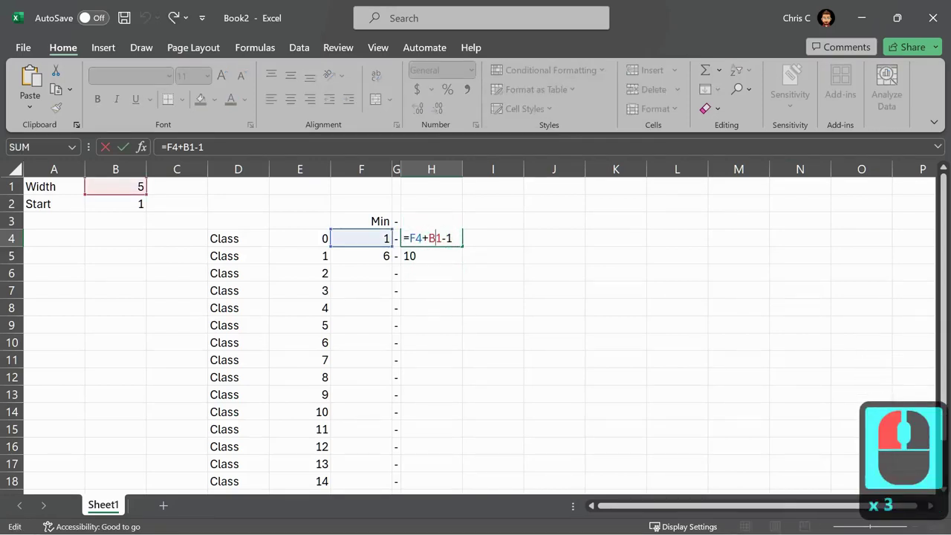
{"action": "key", "text": "Return"}
{"action": "double_click", "coordinate": [433, 238]}
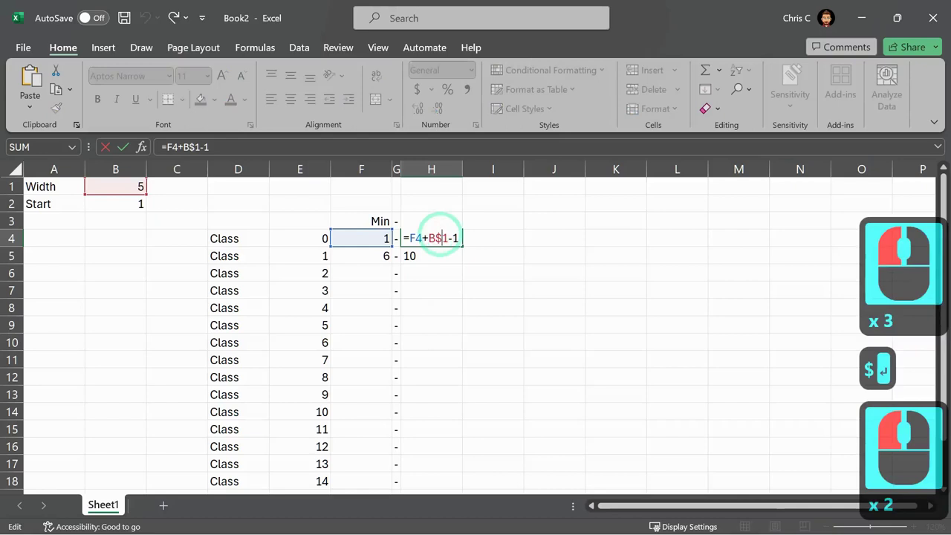
{"action": "left_click_drag", "start_coordinate": [436, 238], "coordinate": [449, 237]}
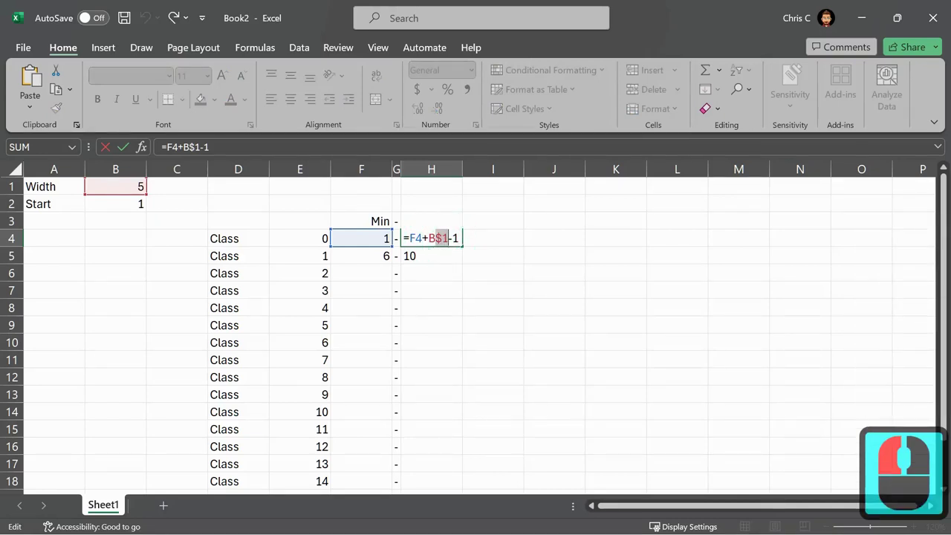
{"action": "key", "text": "Escape"}
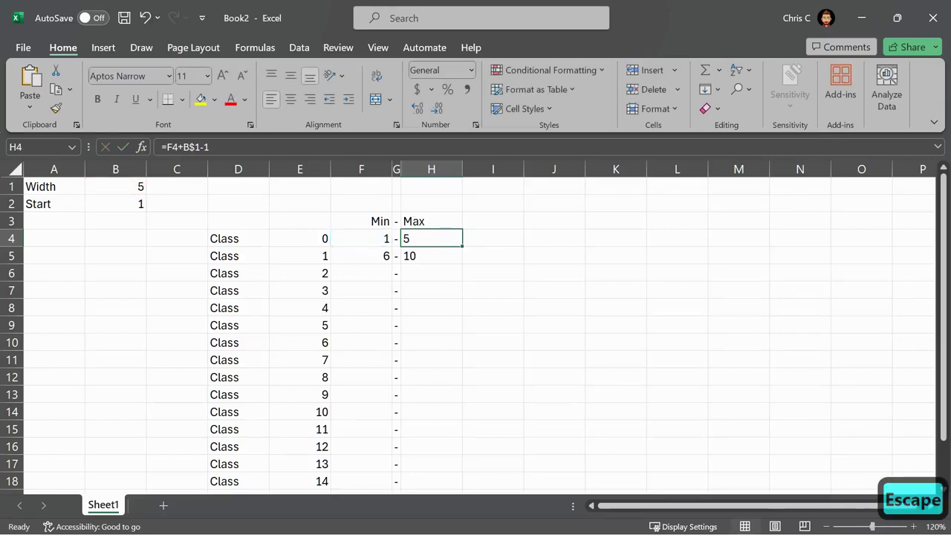
{"action": "double_click", "coordinate": [436, 239]}
{"action": "key", "text": "Return"}
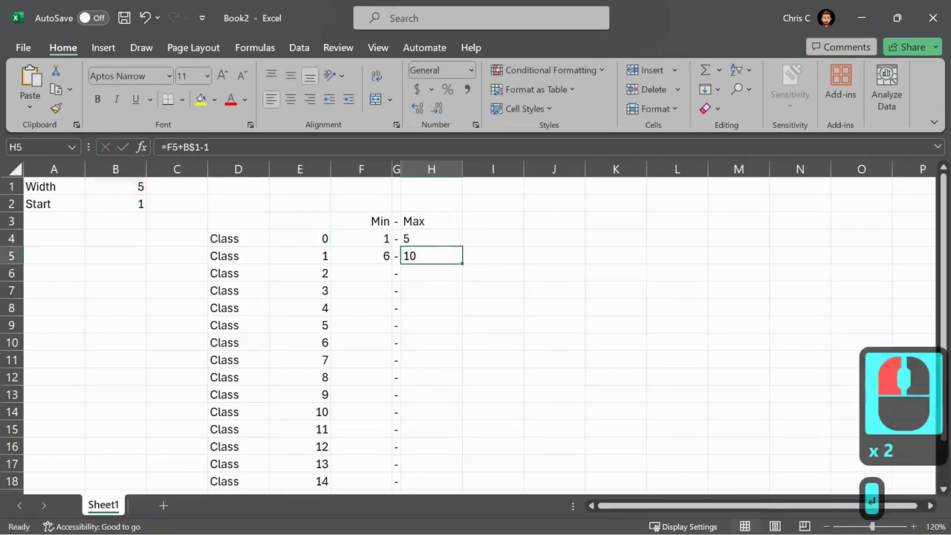
Clear H5 and refill it from H4, giving =F5+B$1-1.
{"action": "left_click", "coordinate": [440, 257]}
{"action": "key", "text": "Delete"}
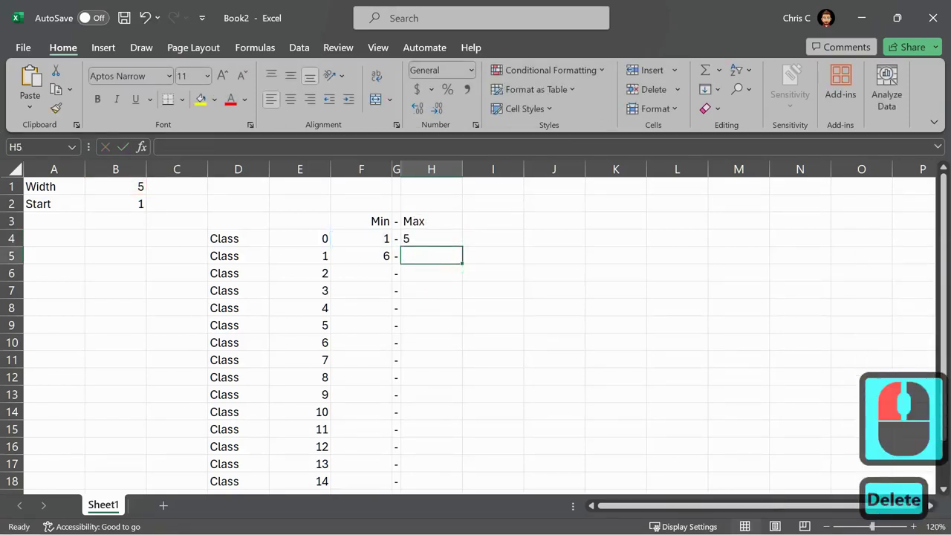
{"action": "left_click", "coordinate": [453, 241]}
{"action": "mouse_move", "coordinate": [460, 245]}
{"action": "left_mouse_down"}
{"action": "mouse_move", "coordinate": [471, 251]}
{"action": "mouse_move", "coordinate": [461, 263]}
{"action": "left_mouse_up"}
{"action": "left_click", "coordinate": [428, 255]}
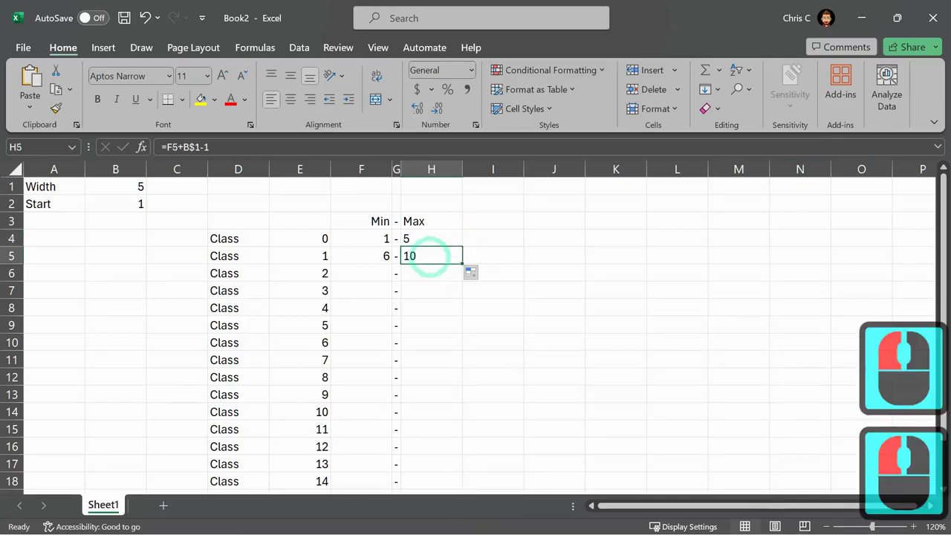
{"action": "left_click_drag", "start_coordinate": [421, 238], "coordinate": [424, 258]}
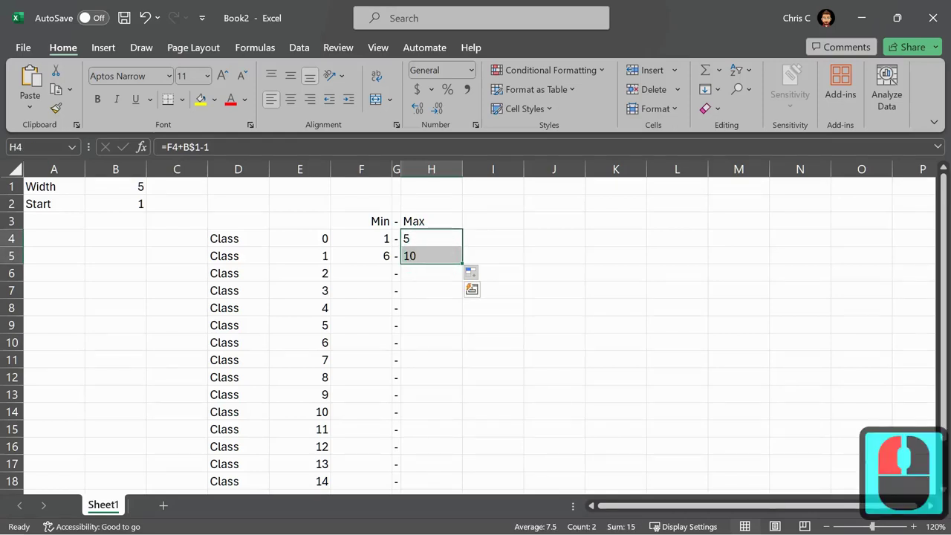
{"action": "left_click", "coordinate": [361, 238]}
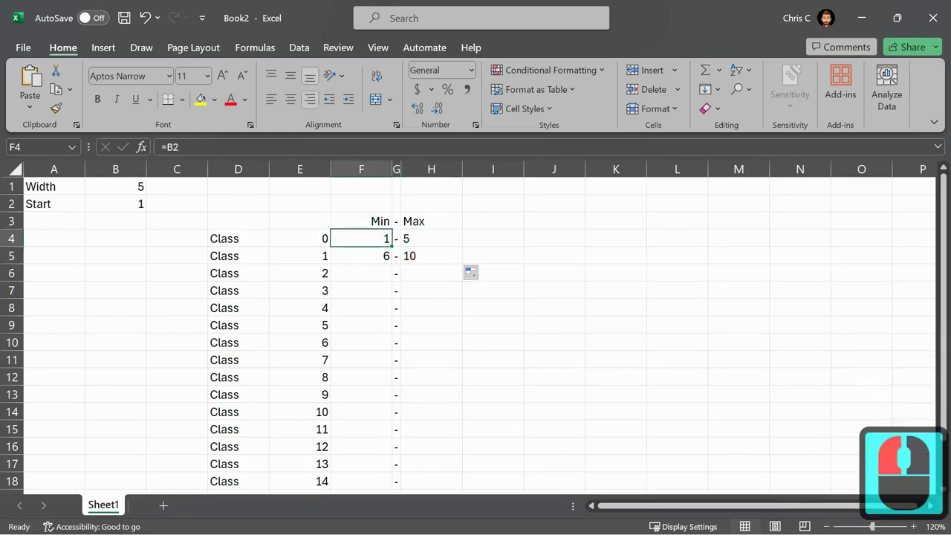
Inspect the Min formula in F4 to show that it references B2, leaving it unchanged.
{"action": "left_click", "coordinate": [364, 253]}
{"action": "left_click", "coordinate": [361, 239]}
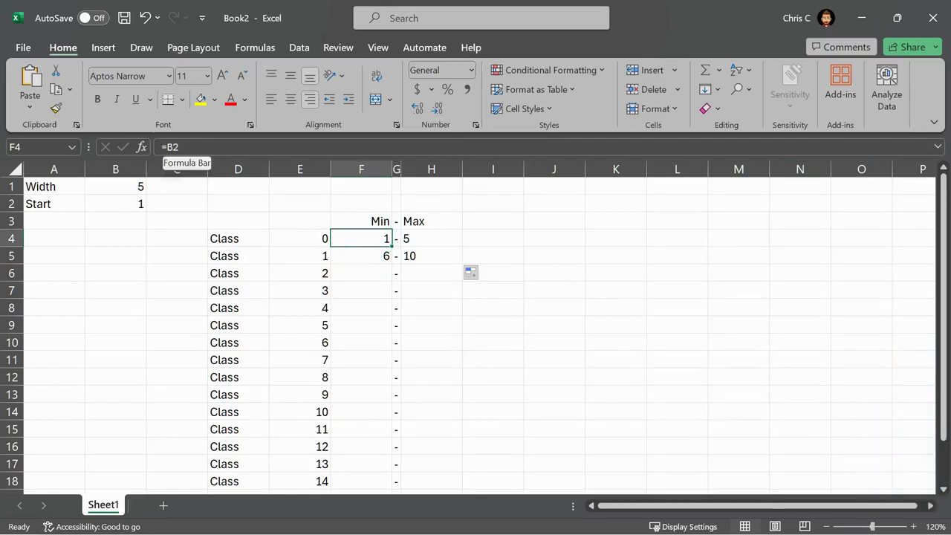
{"action": "double_click", "coordinate": [360, 238]}
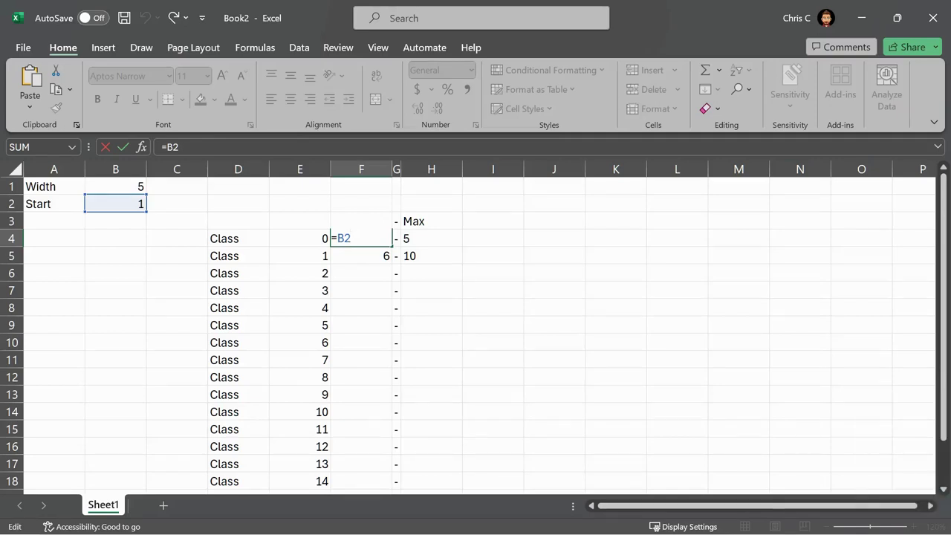
{"action": "key", "text": "Escape"}
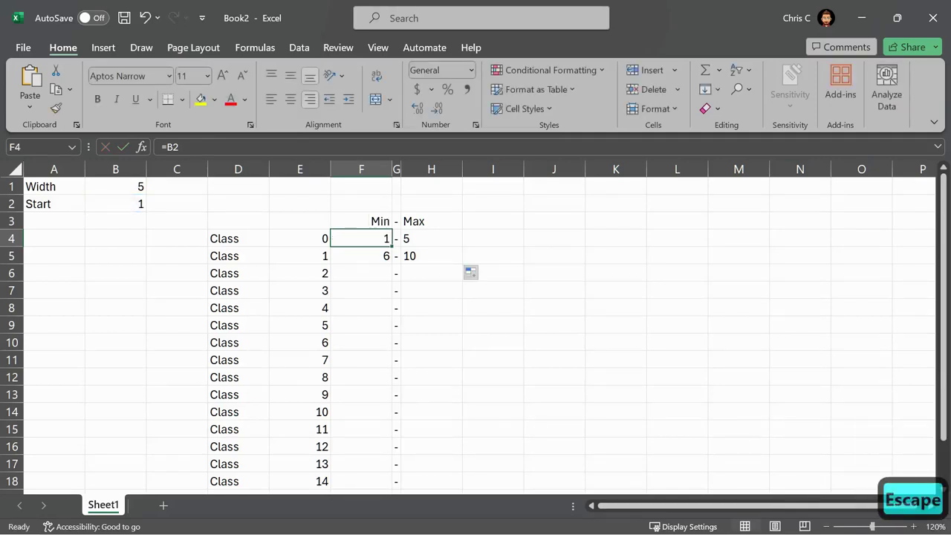
{"action": "key", "text": "Escape"}
Enter the plain-text note y=mx+b in cell E1.
{"action": "left_click", "coordinate": [310, 185]}
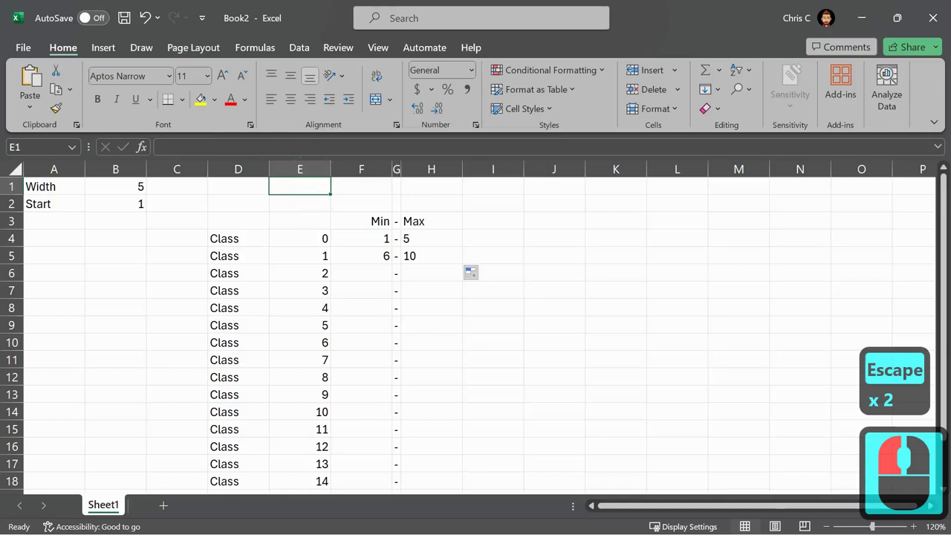
{"action": "type", "text": "=mx+b"}
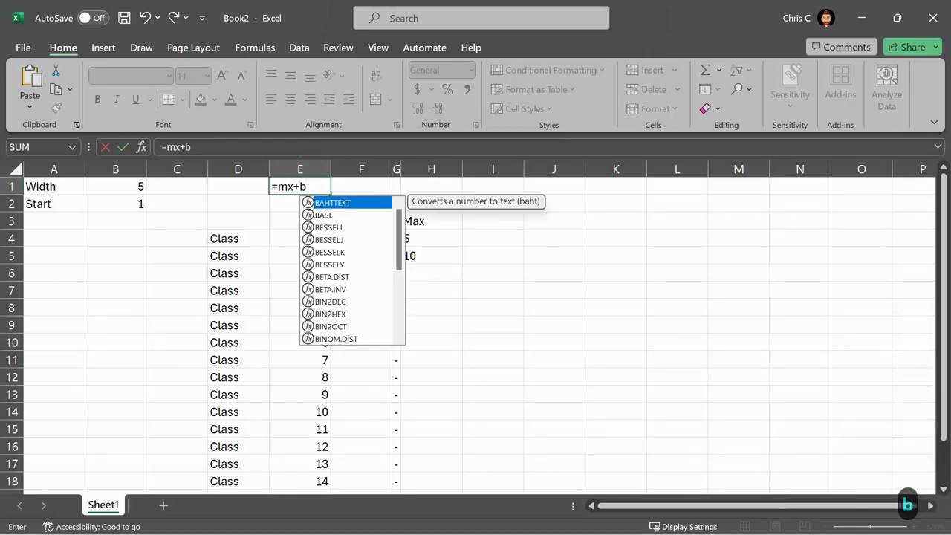
{"action": "key", "text": "Left"}
{"action": "key", "text": "Left"}
{"action": "key", "text": "Right"}
{"action": "key", "text": "Right"}
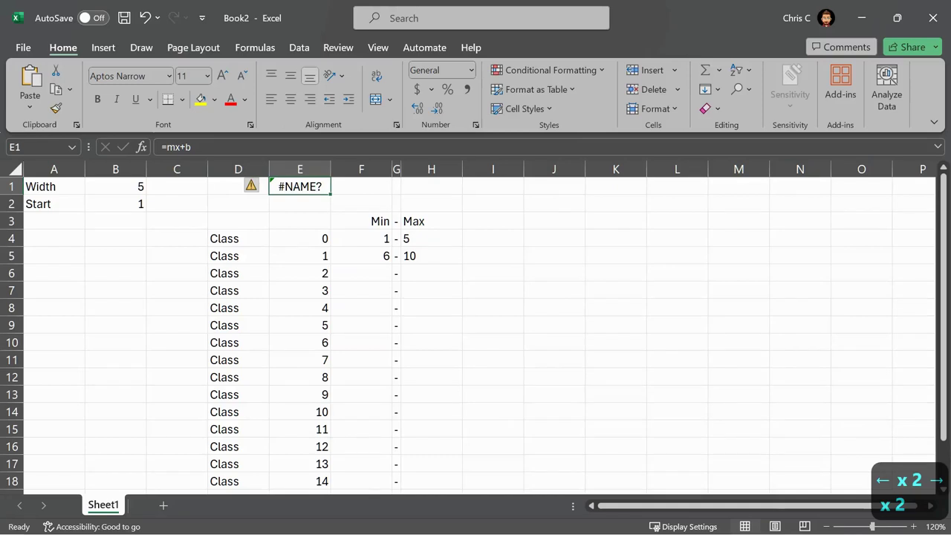
{"action": "type", "text": "y=mx"}
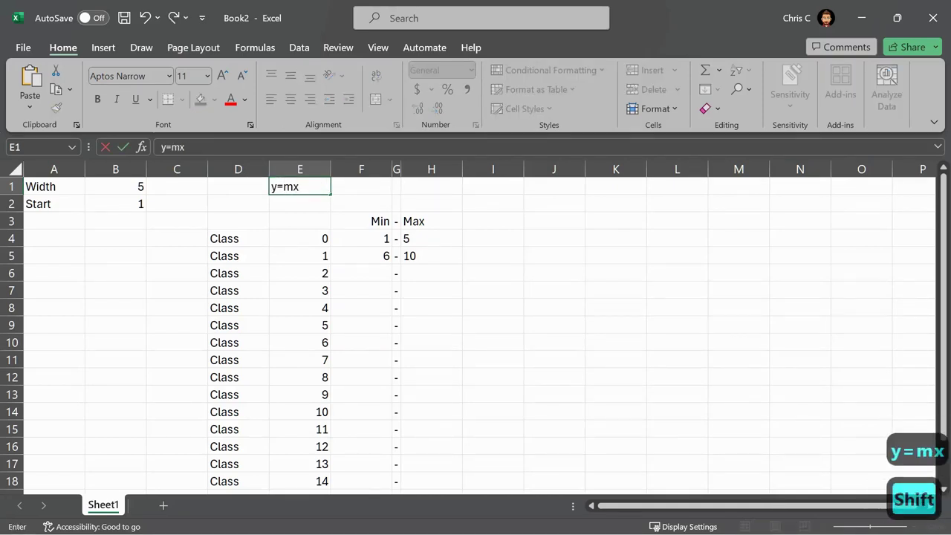
{"action": "type", "text": "+b"}
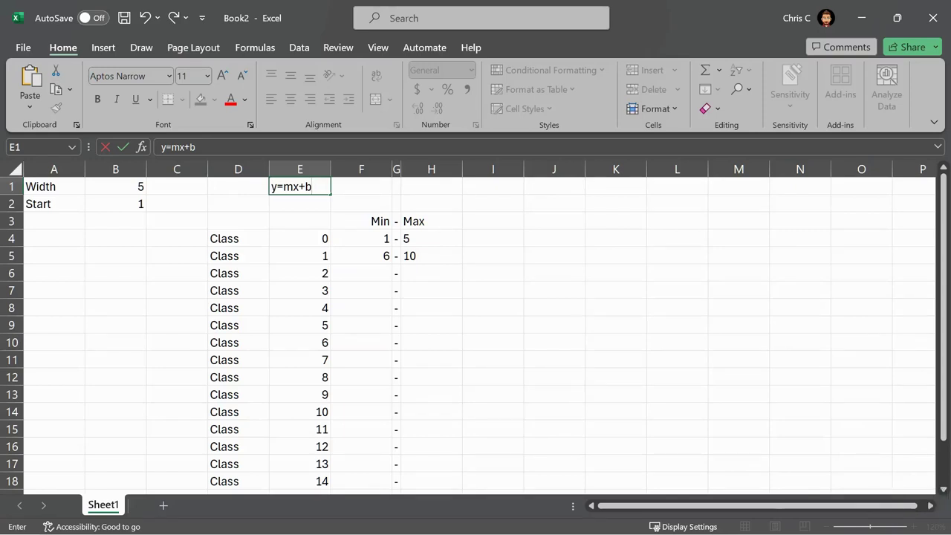
{"action": "key", "text": "Return"}
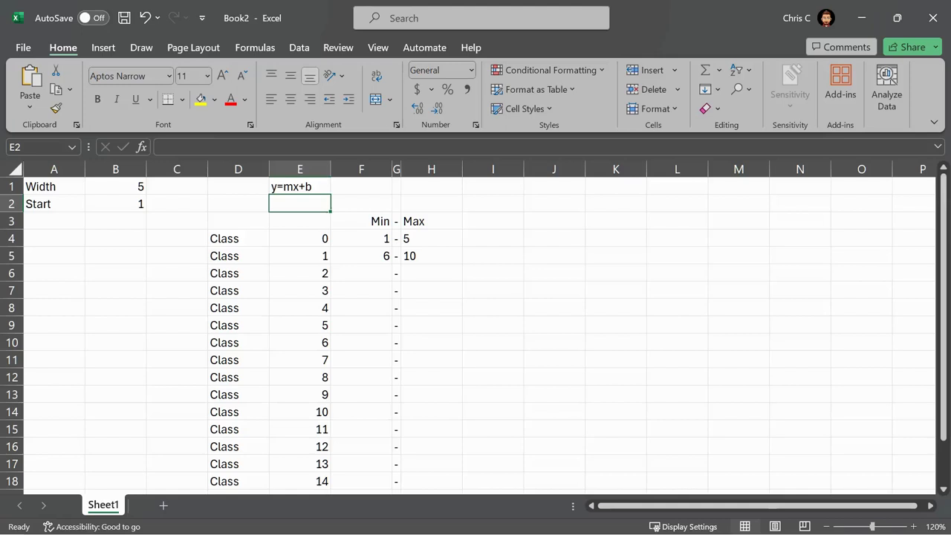
Label the Start value as b in C2 and the Width value as m in C1.
{"action": "left_click", "coordinate": [123, 206]}
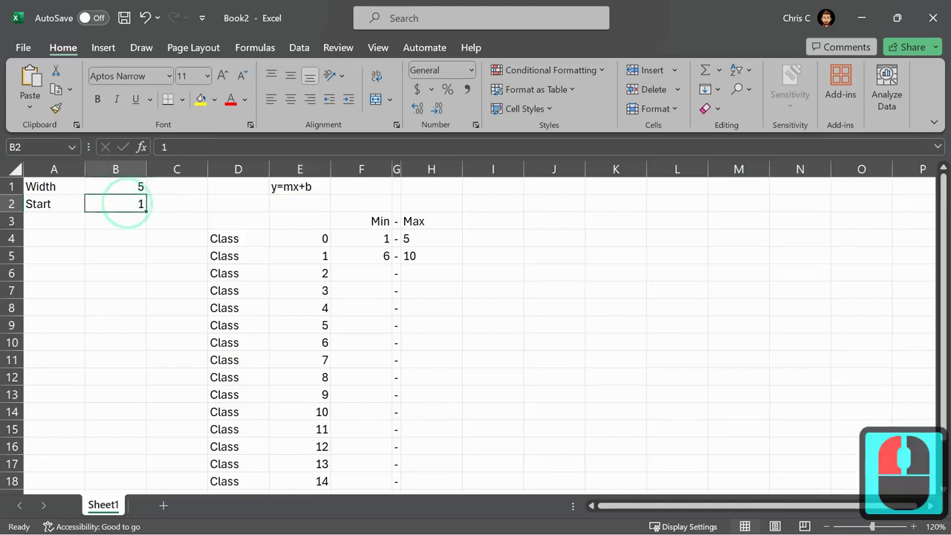
{"action": "left_click", "coordinate": [170, 206]}
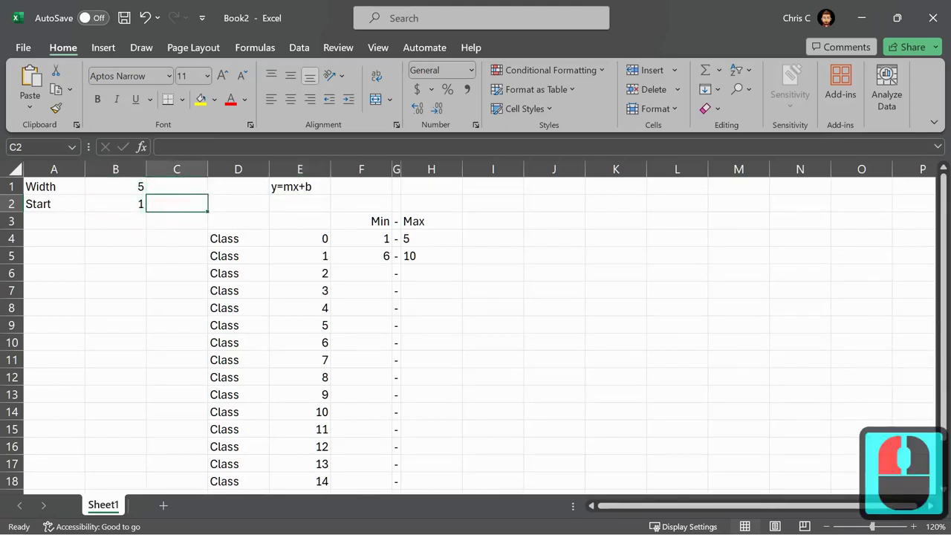
{"action": "type", "text": "b"}
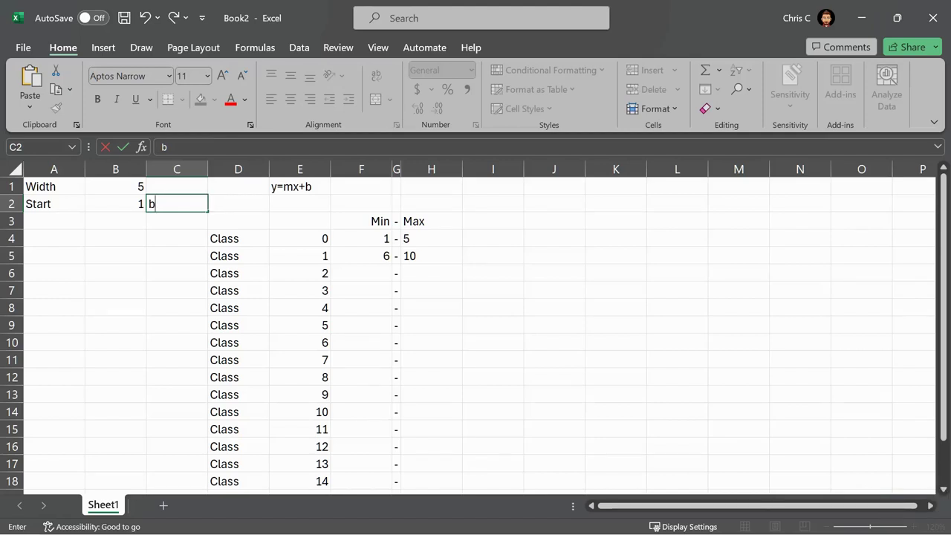
{"action": "left_click", "coordinate": [174, 185]}
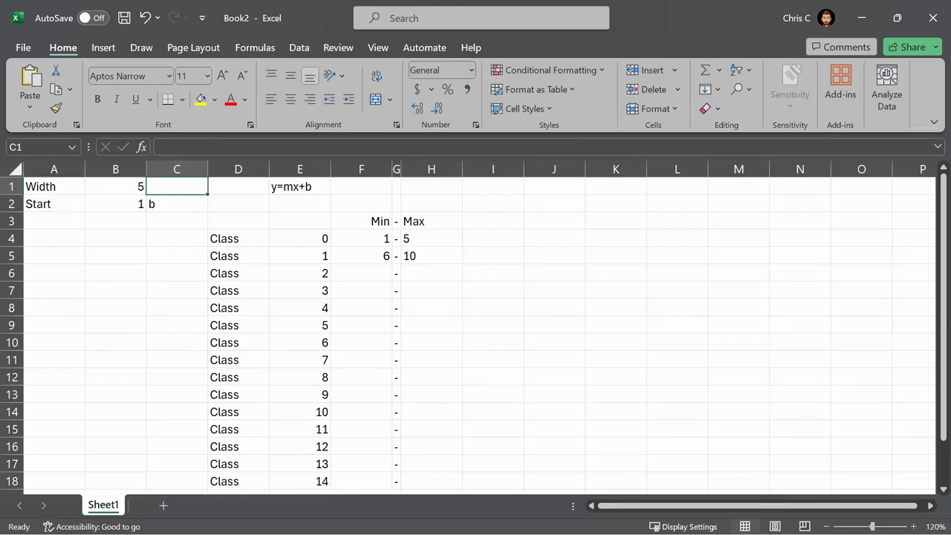
{"action": "type", "text": "m"}
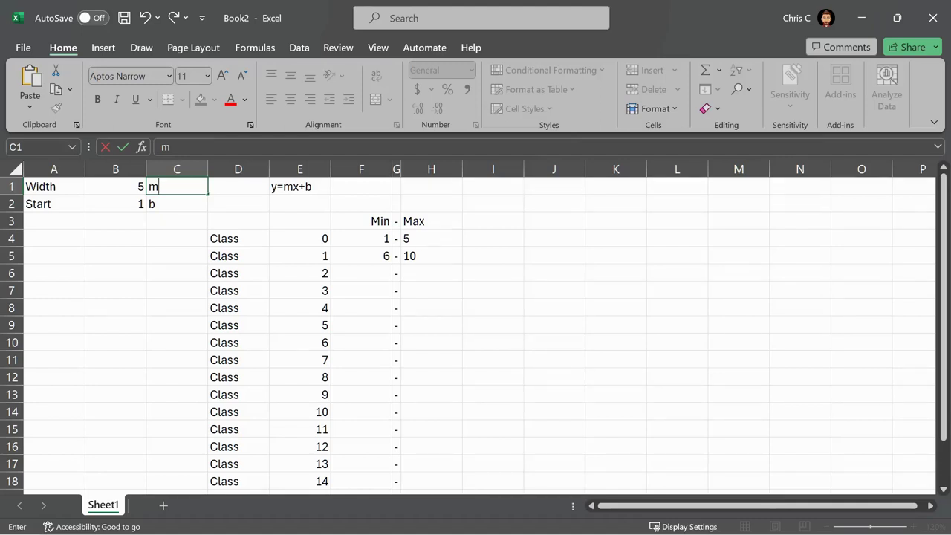
{"action": "key", "text": "Return"}
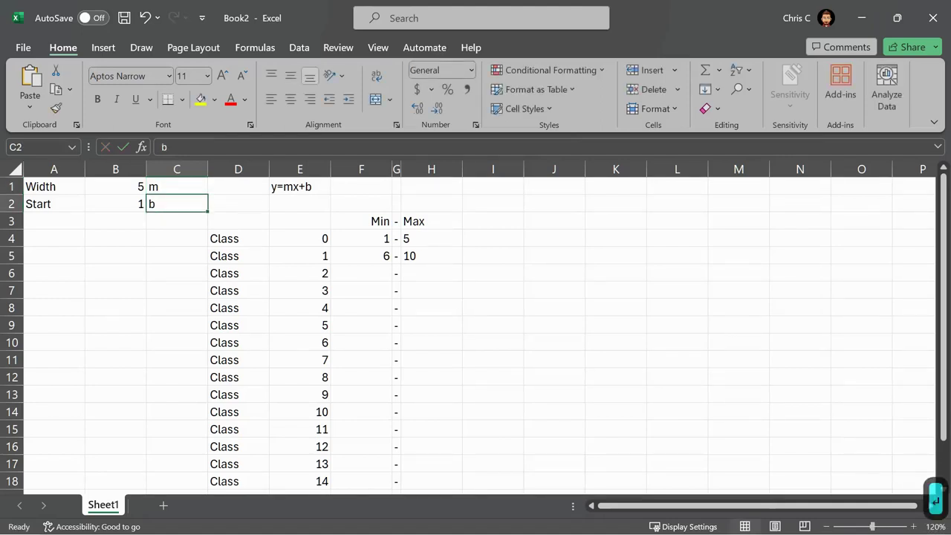
Enter x as the heading above the class numbers in E3.
{"action": "left_click", "coordinate": [177, 186]}
{"action": "key", "text": "Down"}
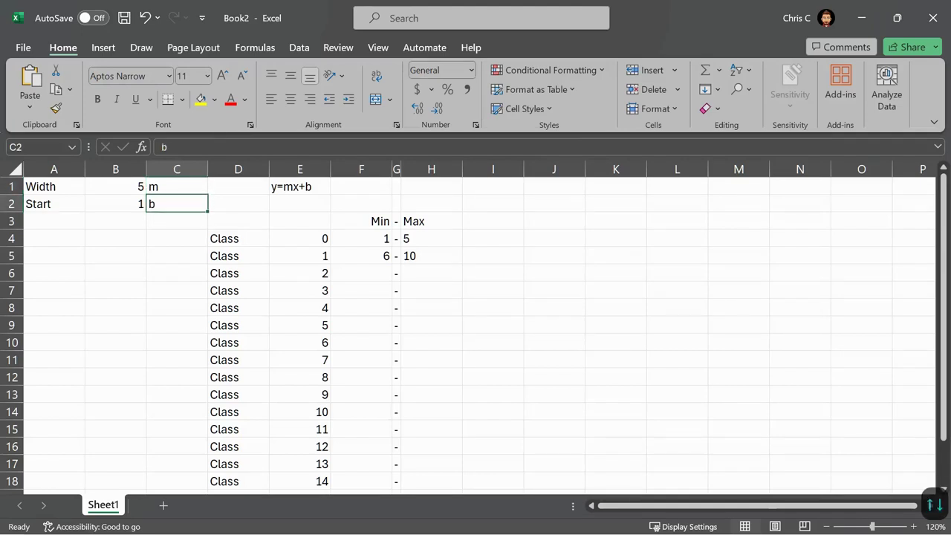
{"action": "key", "text": "Down"}
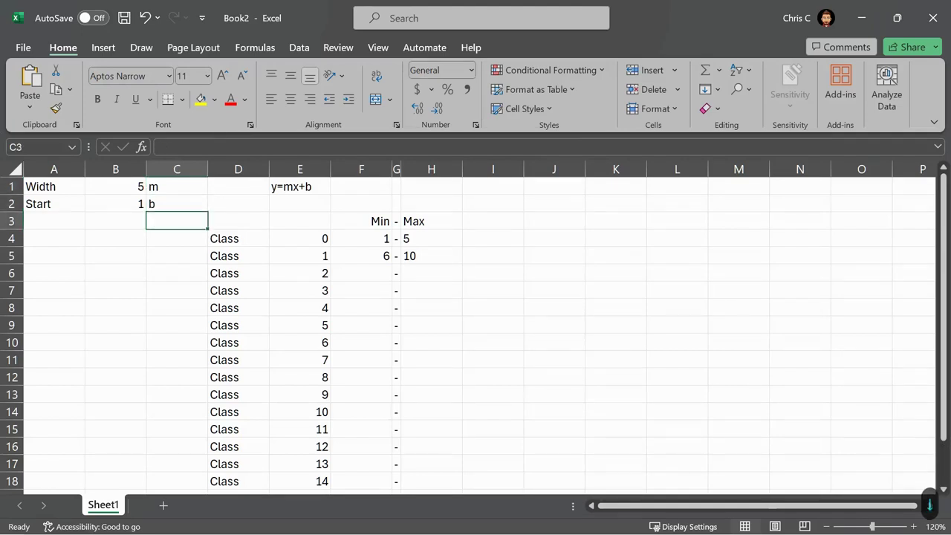
{"action": "key", "text": "Right"}
{"action": "key", "text": "Right"}
{"action": "key", "text": "Down"}
{"action": "key", "text": "shift+Down"}
{"action": "key", "text": "shift+Down"}
{"action": "key", "text": "shift+Down"}
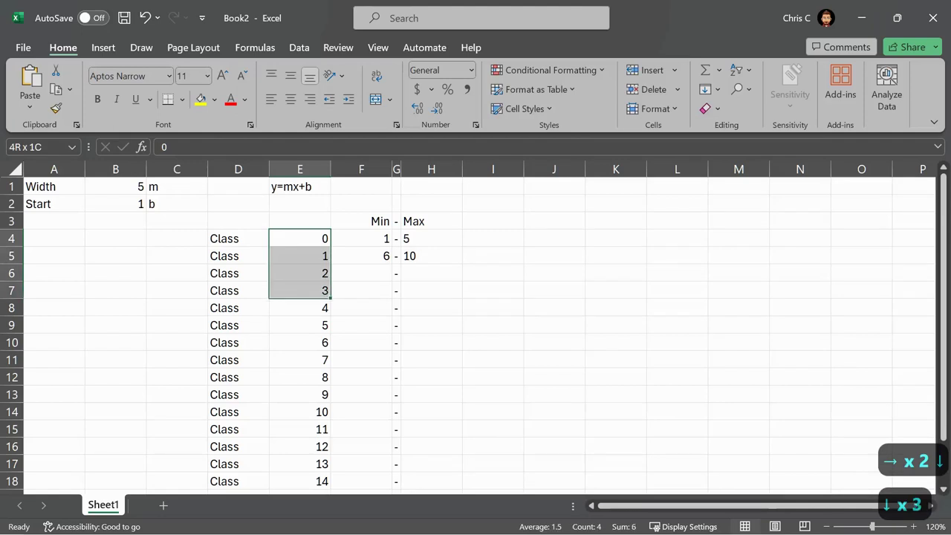
{"action": "key", "text": "shift+Down"}
{"action": "key", "text": "shift+Down"}
{"action": "key", "text": "Up"}
{"action": "type", "text": "x"}
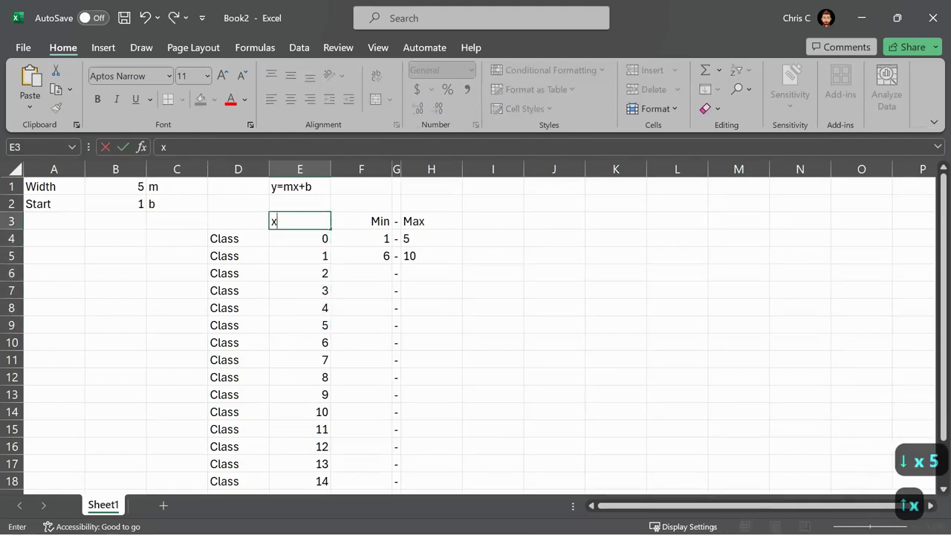
{"action": "key", "text": "Return"}
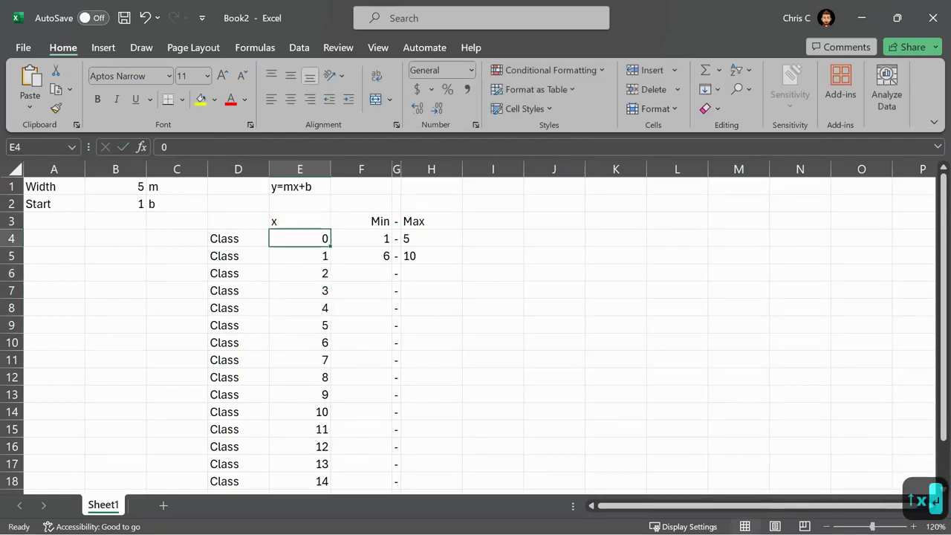
Replace F4's Min with =B1*E4+B2, still showing 1, and clear F5's old 6.
{"action": "key", "text": "Right"}
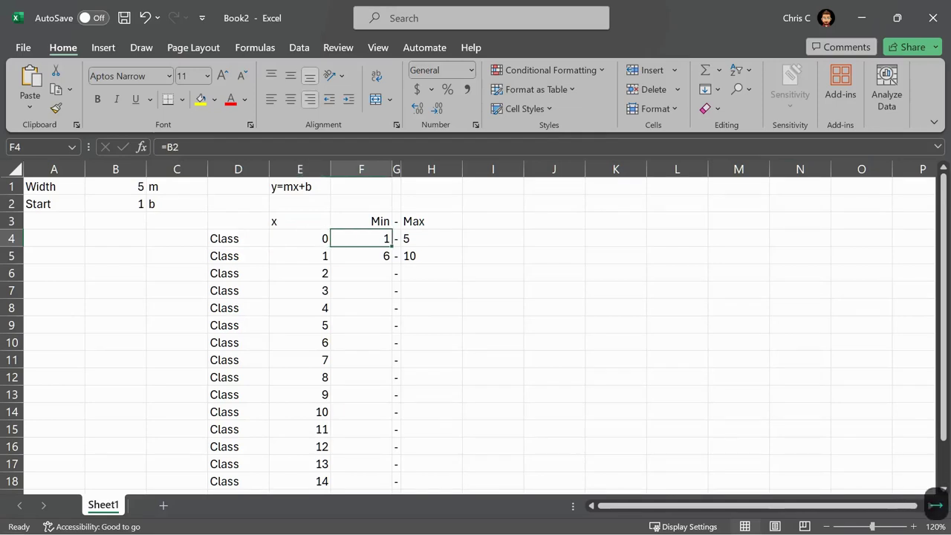
{"action": "key", "text": "Delete"}
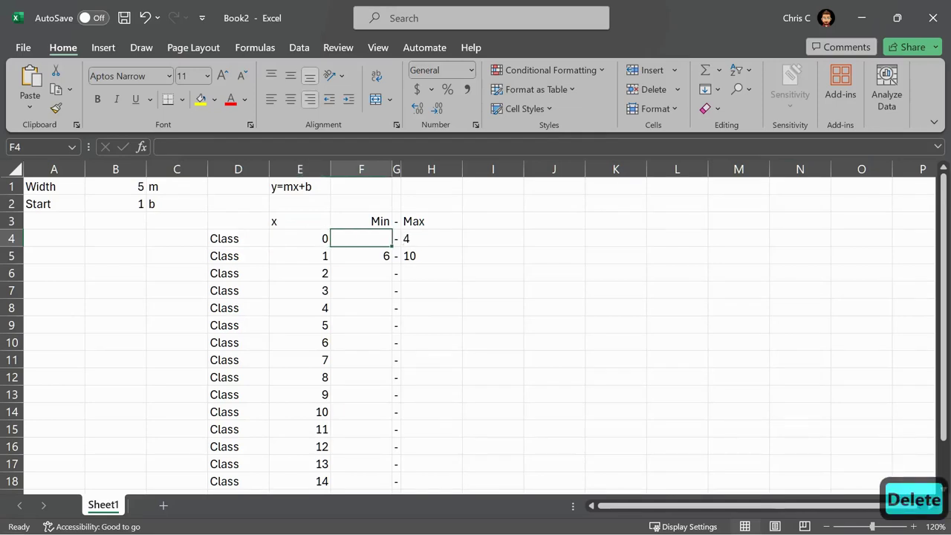
{"action": "type", "text": "="}
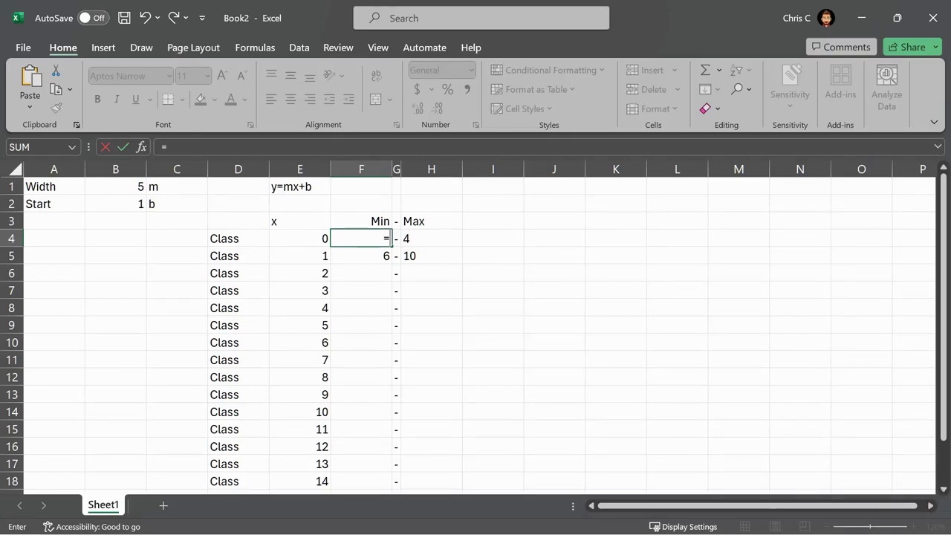
{"action": "left_click", "coordinate": [116, 186]}
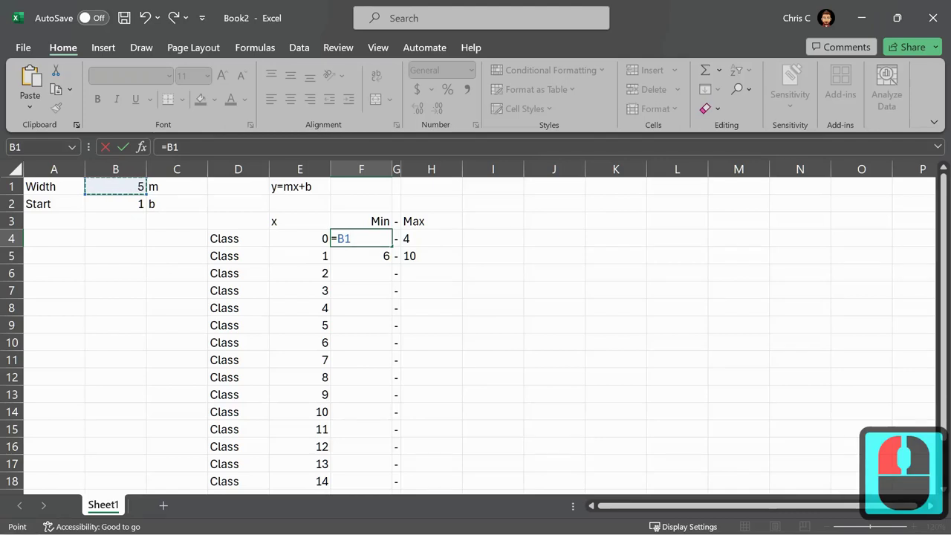
{"action": "type", "text": "*"}
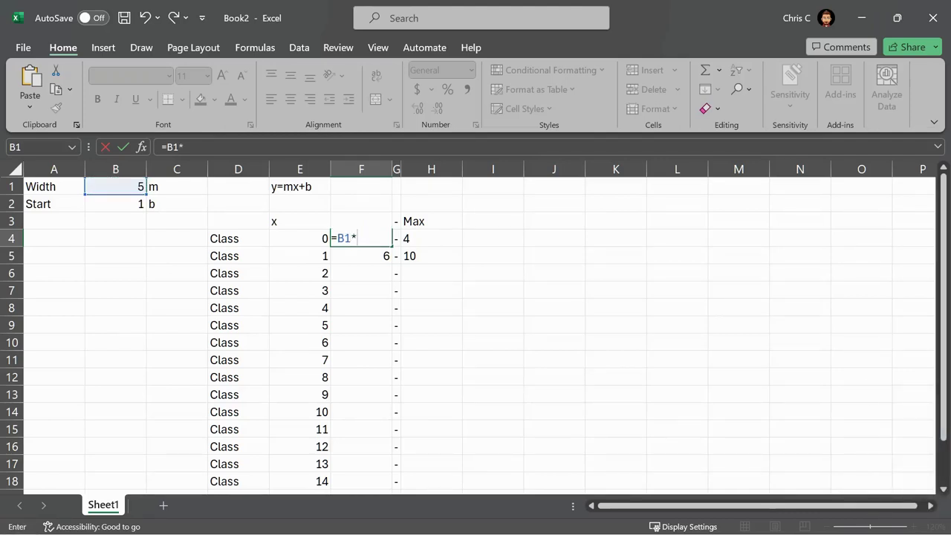
{"action": "left_click", "coordinate": [296, 238]}
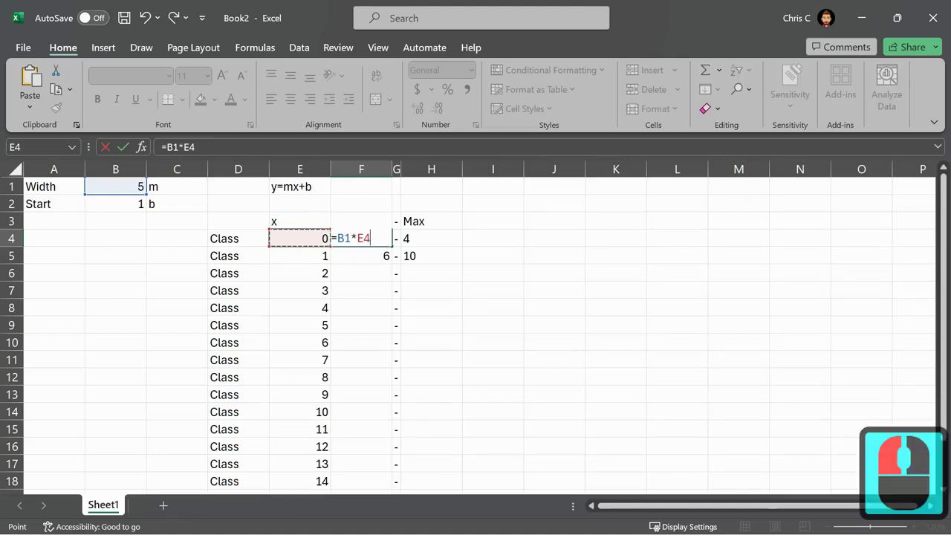
{"action": "type", "text": "+"}
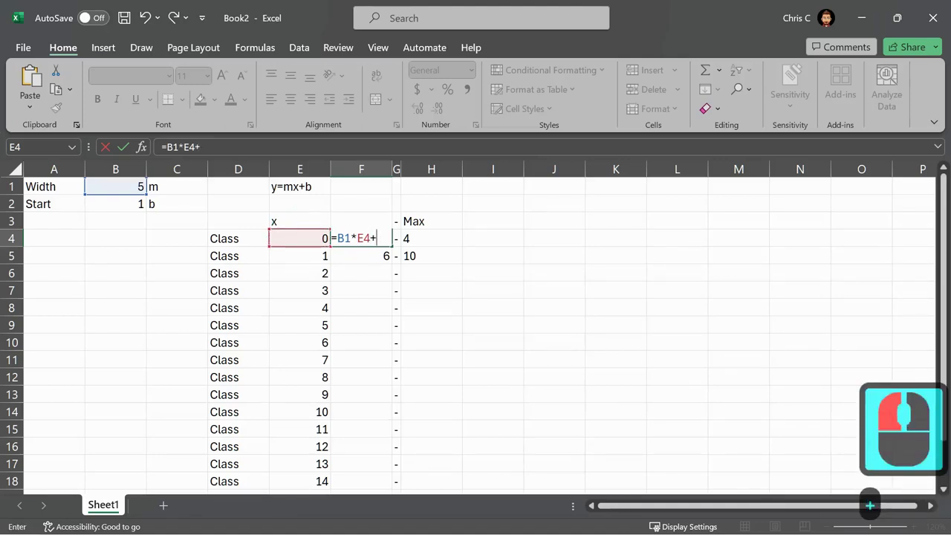
{"action": "left_click", "coordinate": [111, 204]}
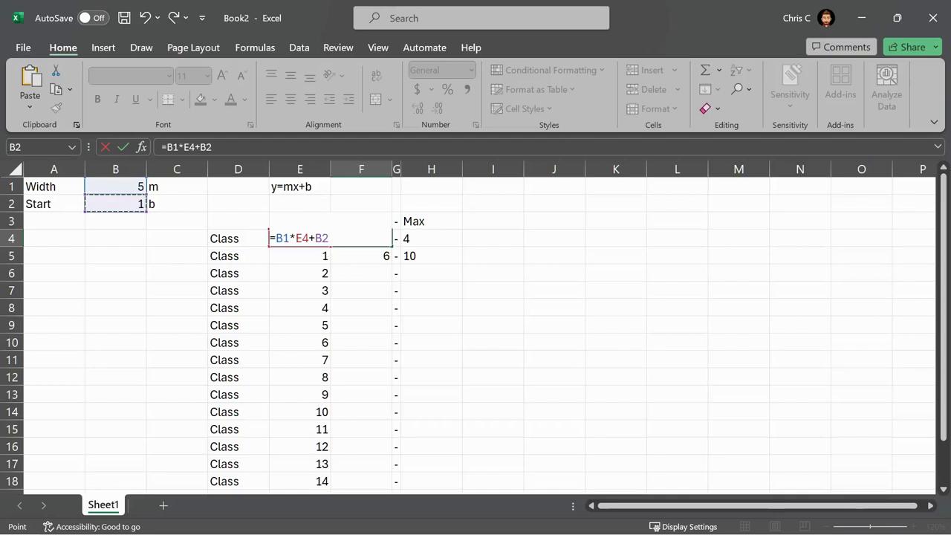
{"action": "key", "text": "Return"}
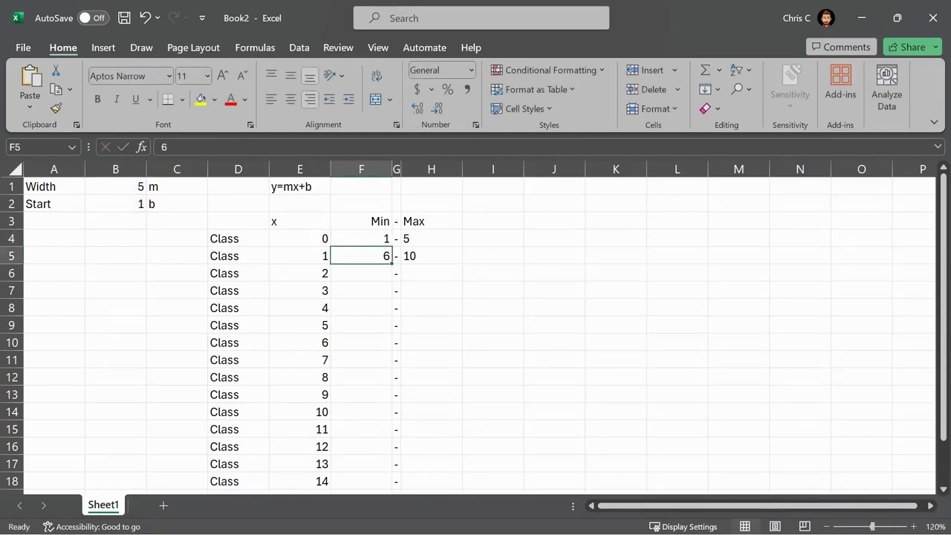
{"action": "key", "text": "Delete"}
Fill F4's Min formula down into F5 and inspect its shifted references.
{"action": "left_click", "coordinate": [376, 239]}
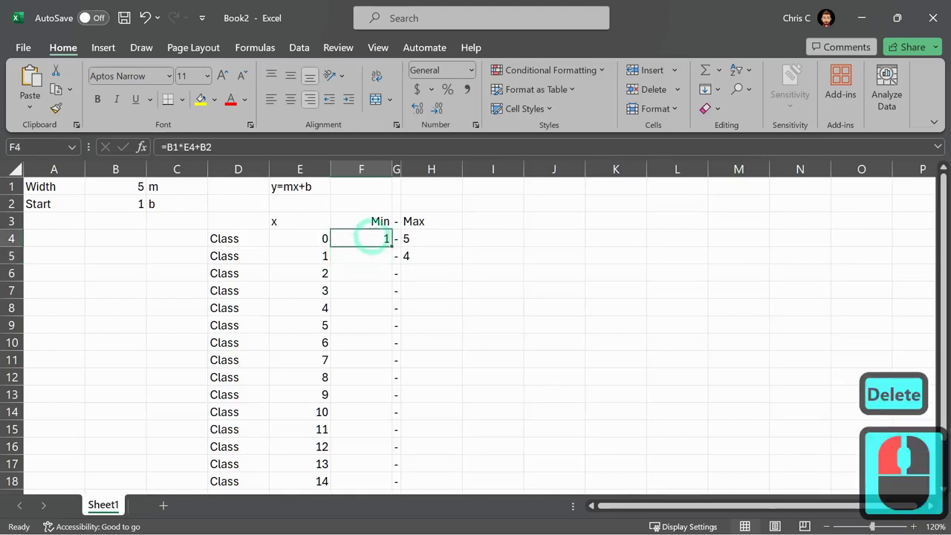
{"action": "left_click_drag", "start_coordinate": [391, 246], "coordinate": [392, 256]}
{"action": "left_click", "coordinate": [361, 257]}
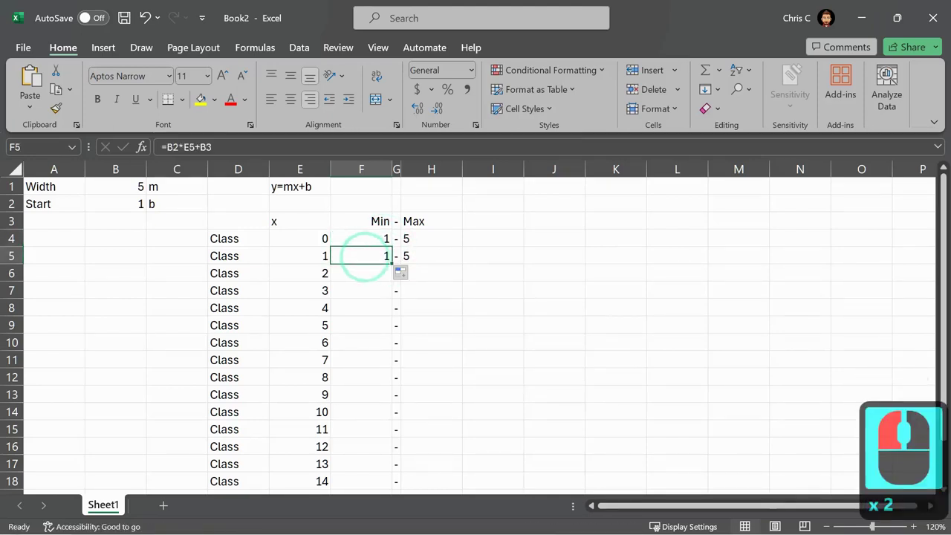
{"action": "double_click", "coordinate": [361, 257]}
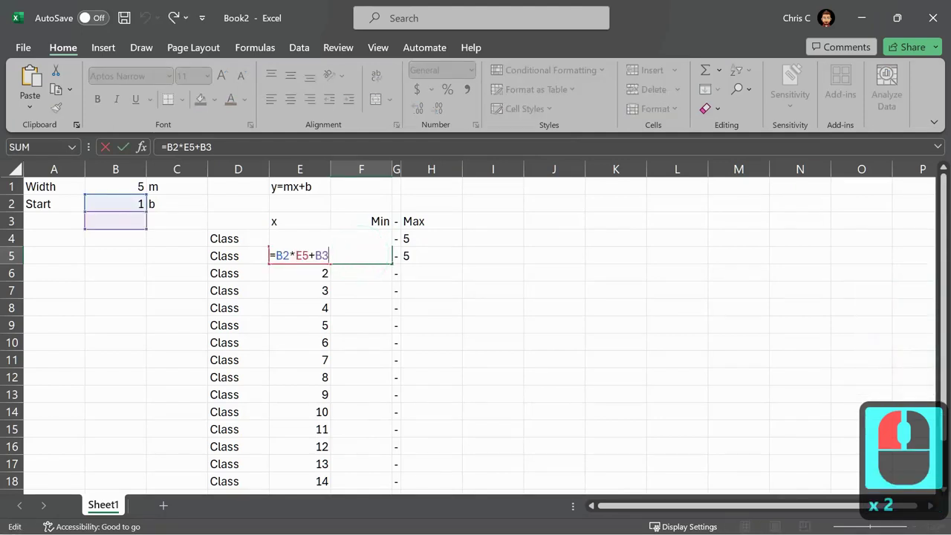
{"action": "key", "text": "Escape"}
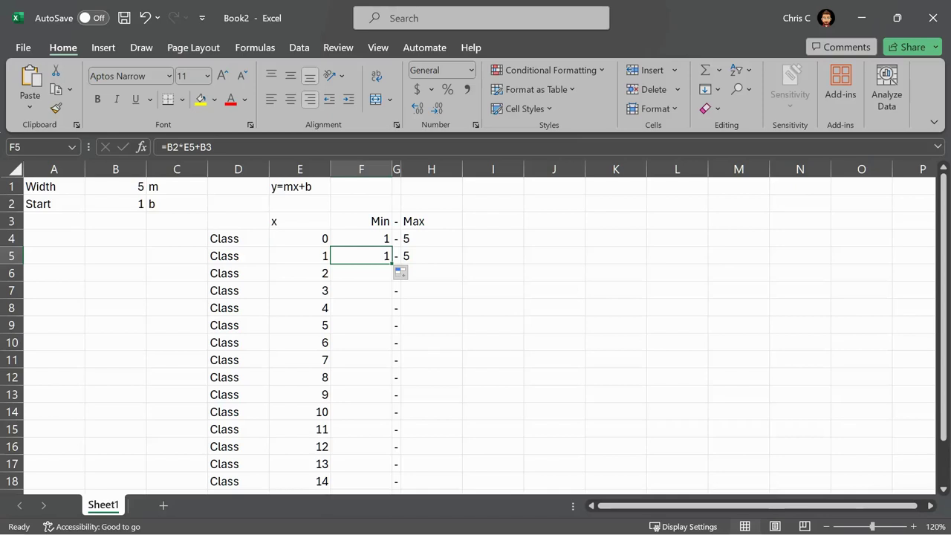
Repoint F5's formula references to Width in B1 and Start in B2.
{"action": "double_click", "coordinate": [365, 252]}
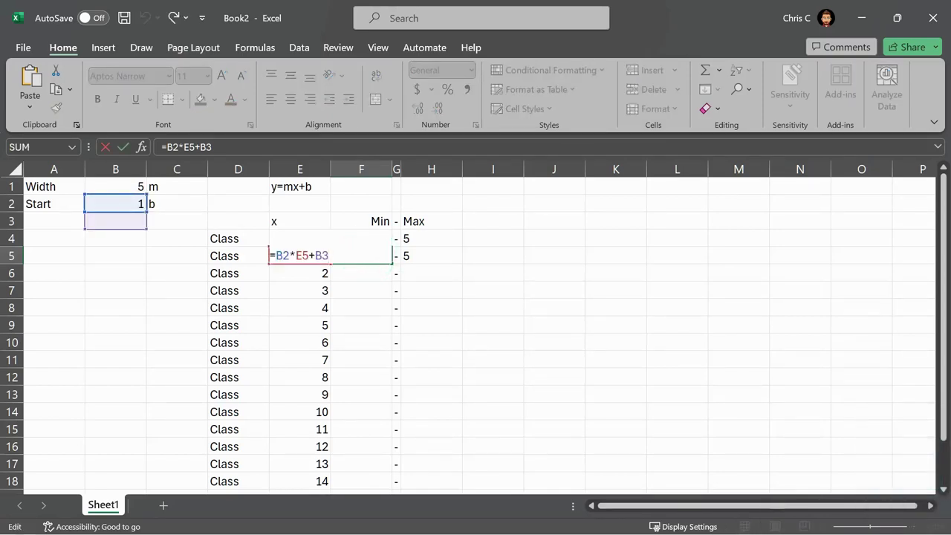
{"action": "left_click", "coordinate": [111, 187]}
{"action": "left_click", "coordinate": [115, 221]}
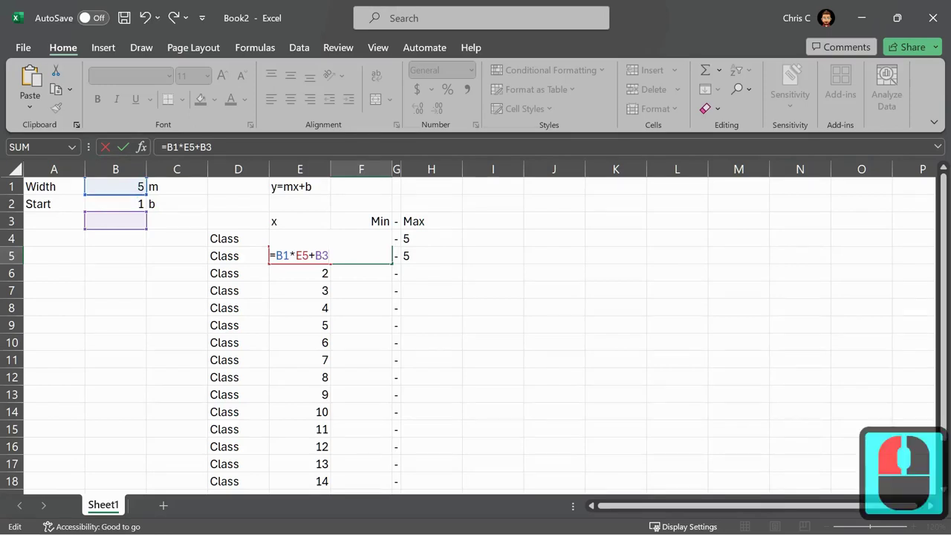
{"action": "left_click", "coordinate": [115, 203]}
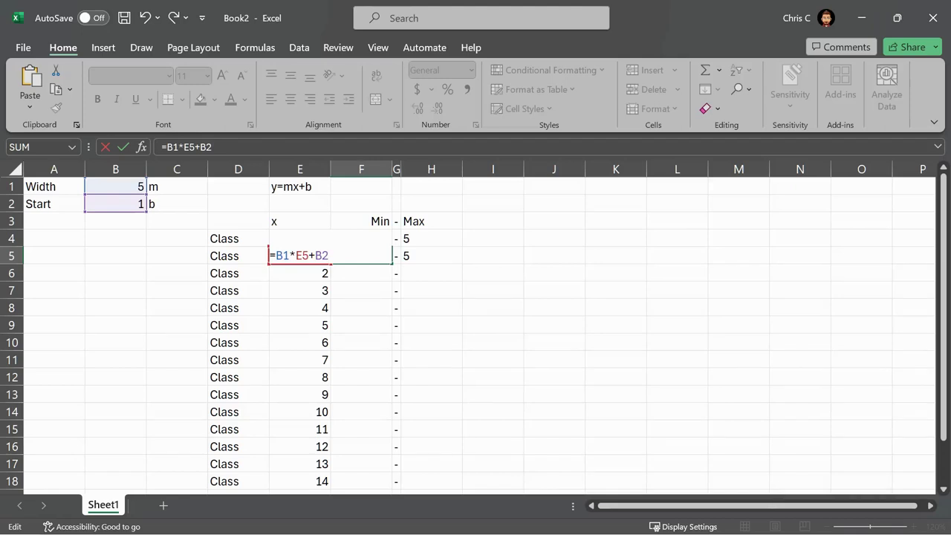
Change F5's formula to =B$1*E5+B$2 so it shows 6, then verify it.
{"action": "double_click", "coordinate": [283, 256]}
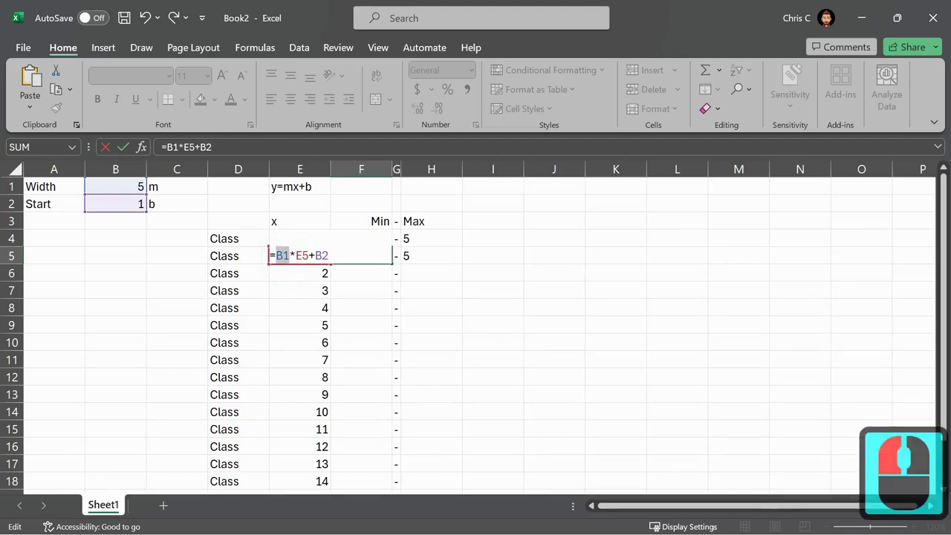
{"action": "left_click", "coordinate": [286, 258]}
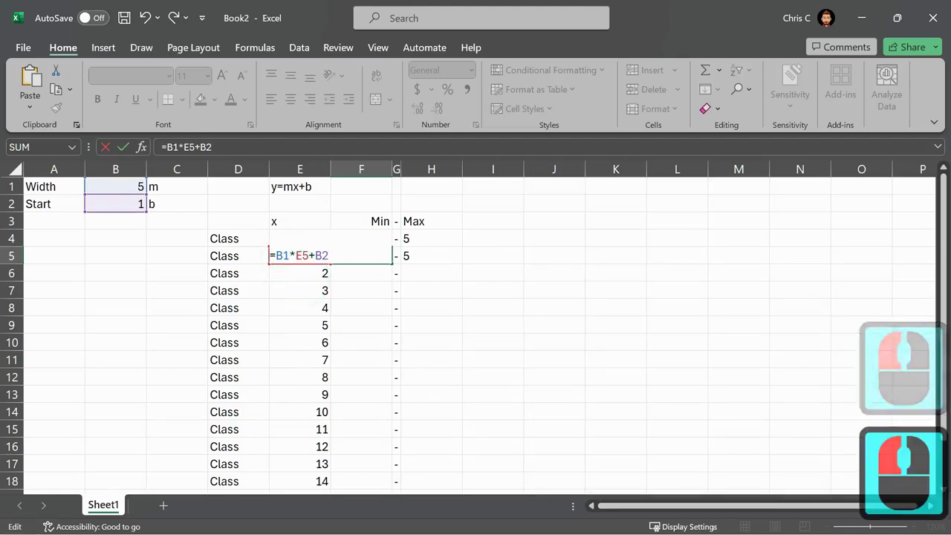
{"action": "type", "text": "$"}
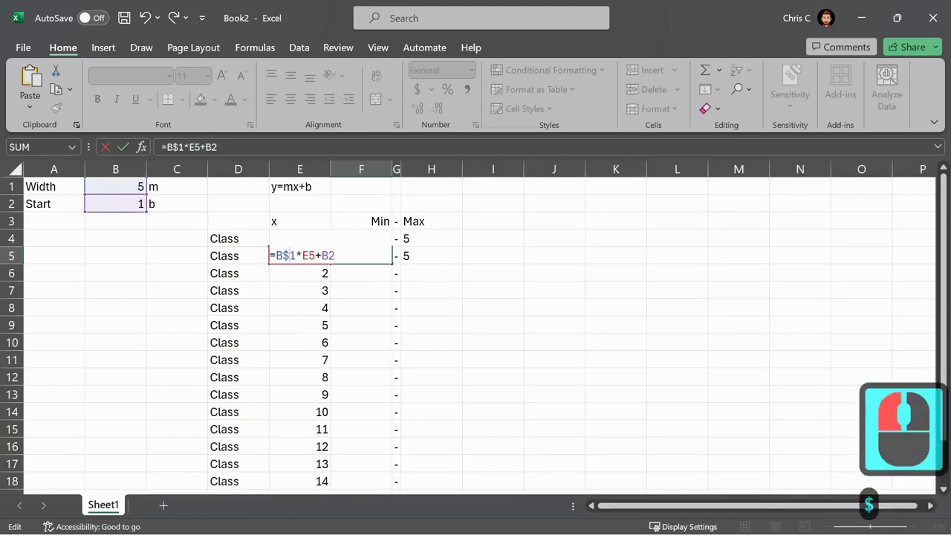
{"action": "key", "text": "Right"}
{"action": "key", "text": "Right"}
{"action": "key", "text": "Right"}
{"action": "key", "text": "Right"}
{"action": "key", "text": "Right"}
{"action": "key", "text": "Right"}
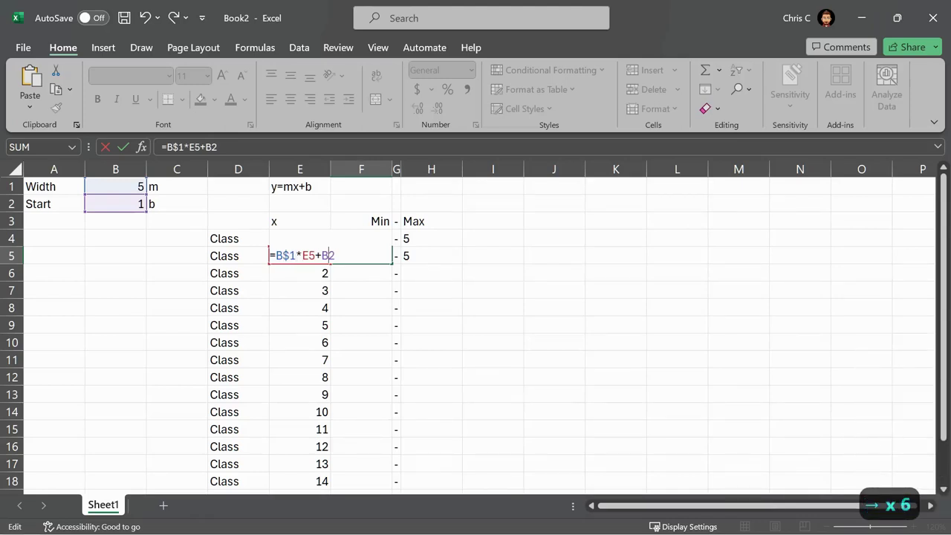
{"action": "type", "text": "$"}
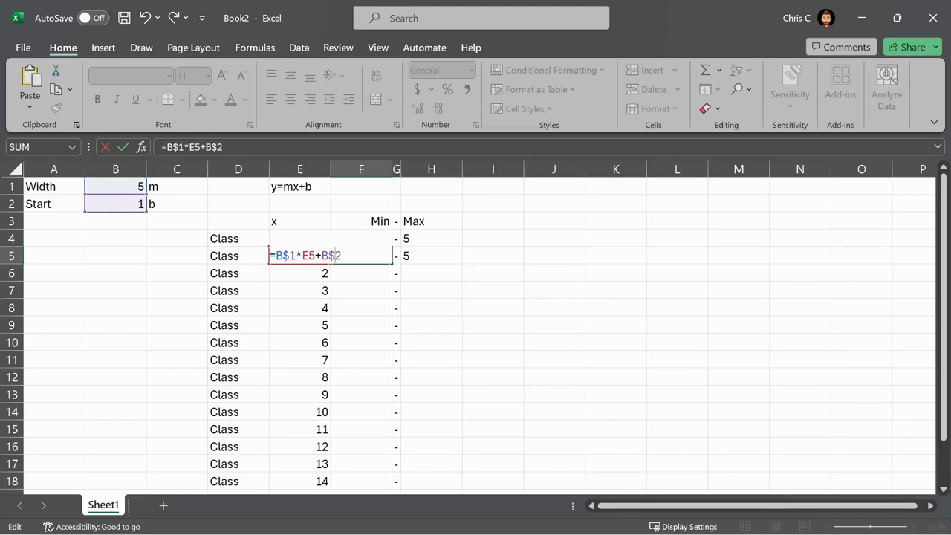
{"action": "key", "text": "Return"}
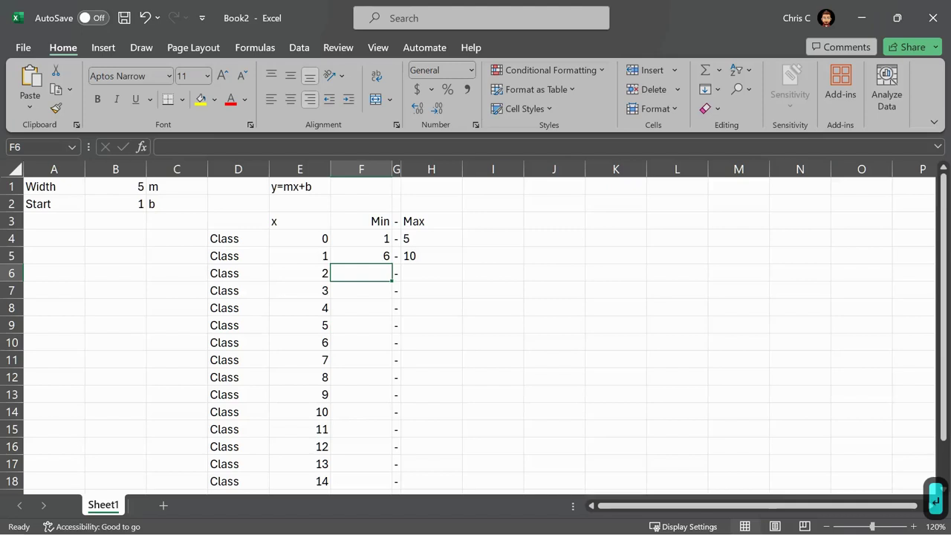
{"action": "left_click", "coordinate": [371, 253]}
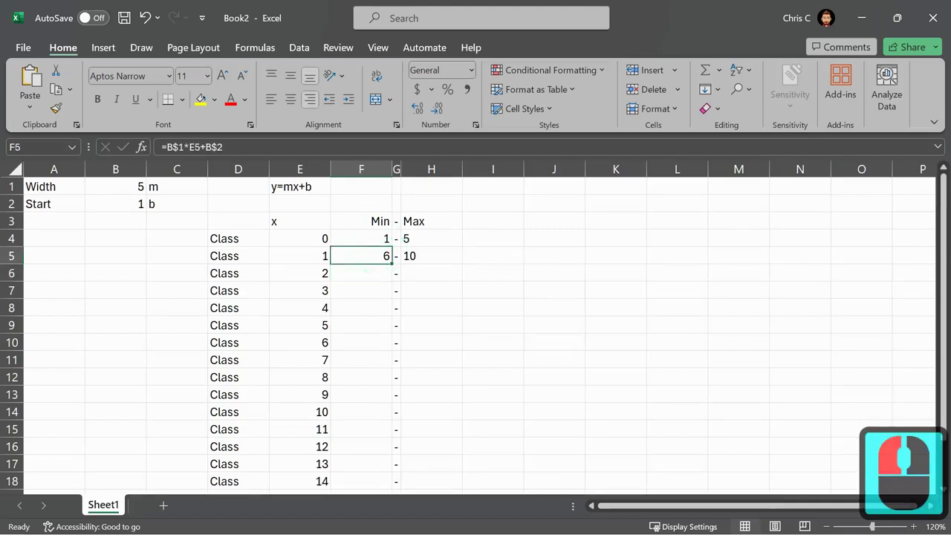
{"action": "double_click", "coordinate": [371, 253]}
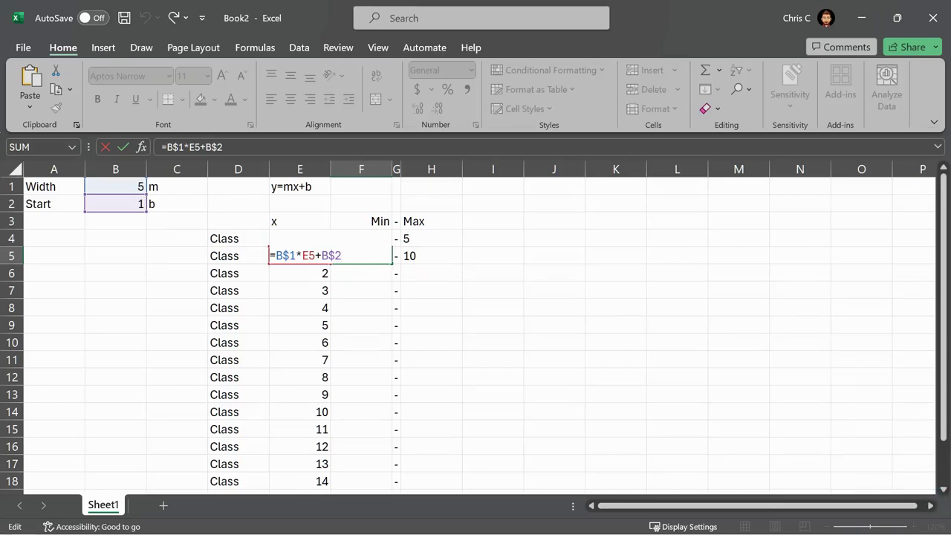
{"action": "key", "text": "Escape"}
Copy F5's row-locked formula up into F4, giving =B$1*E4+B$2, still showing 1.
{"action": "double_click", "coordinate": [358, 238]}
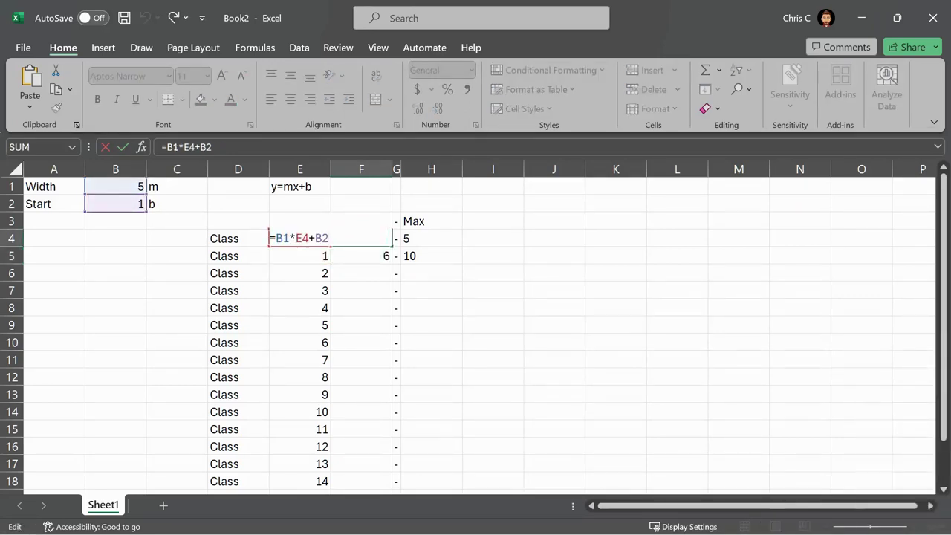
{"action": "key", "text": "Escape"}
{"action": "left_click", "coordinate": [357, 255]}
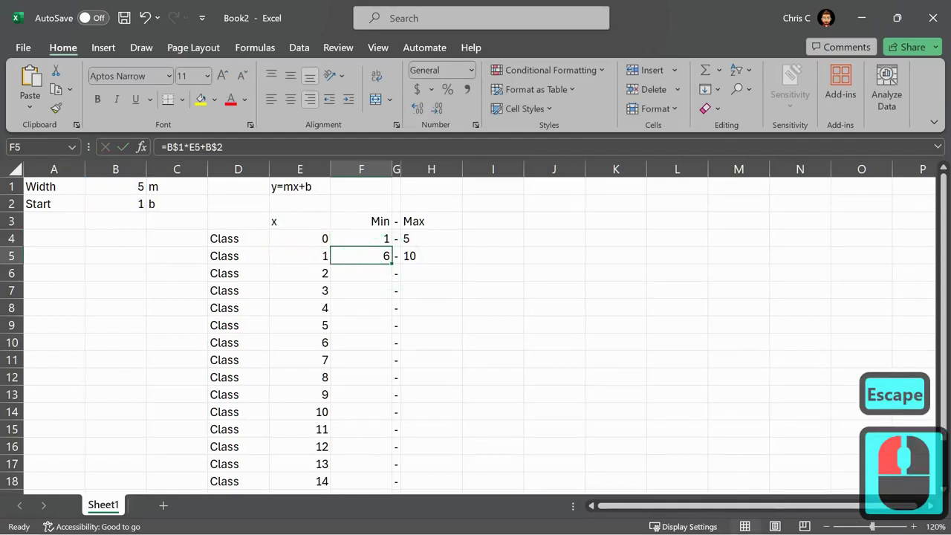
{"action": "left_click_drag", "start_coordinate": [391, 264], "coordinate": [392, 269]}
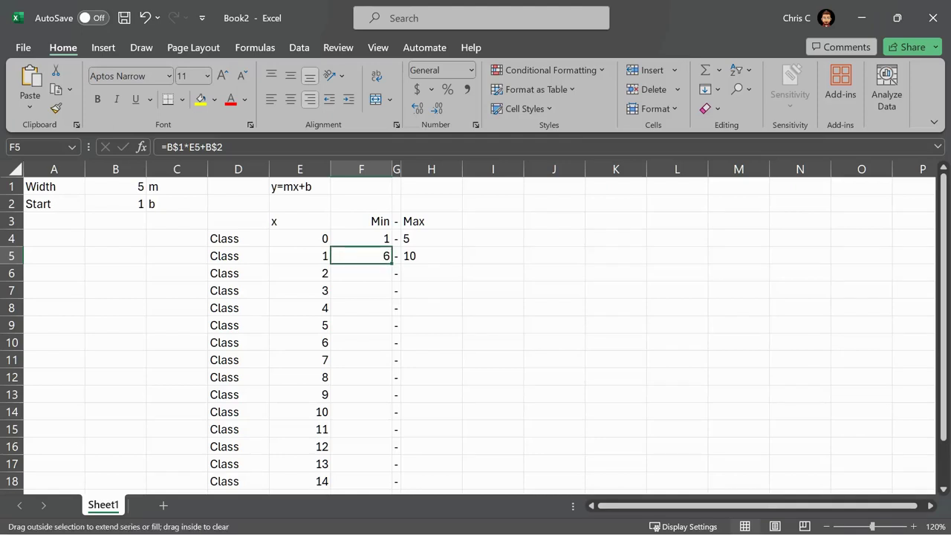
{"action": "mouse_move", "coordinate": [392, 263]}
{"action": "left_mouse_down"}
{"action": "mouse_move", "coordinate": [375, 256]}
{"action": "mouse_move", "coordinate": [391, 263]}
{"action": "left_mouse_up"}
{"action": "double_click", "coordinate": [372, 236]}
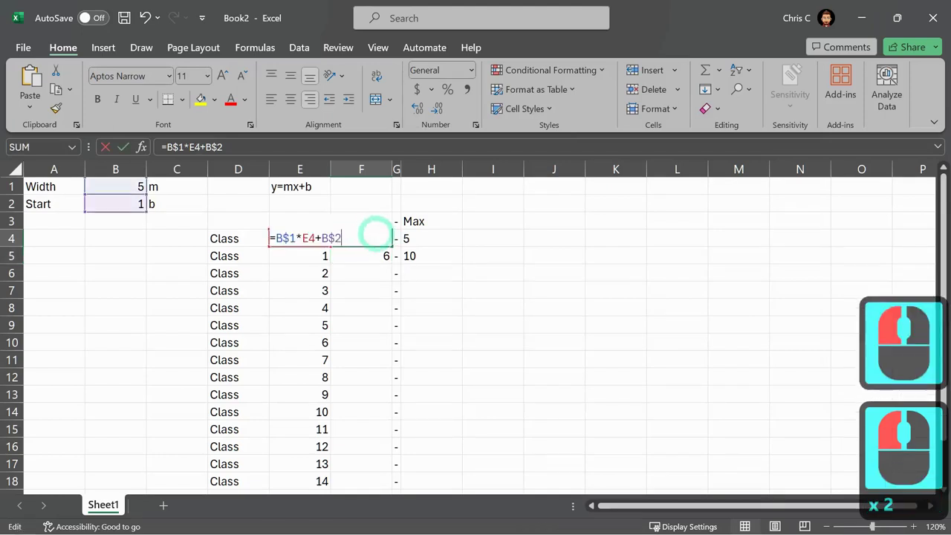
{"action": "left_click_drag", "start_coordinate": [356, 238], "coordinate": [305, 201]}
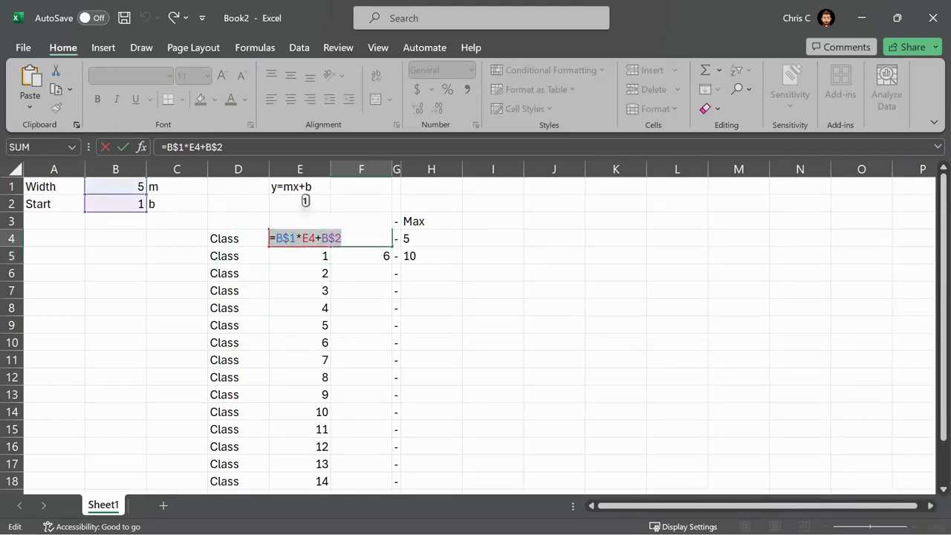
{"action": "key", "text": "Escape"}
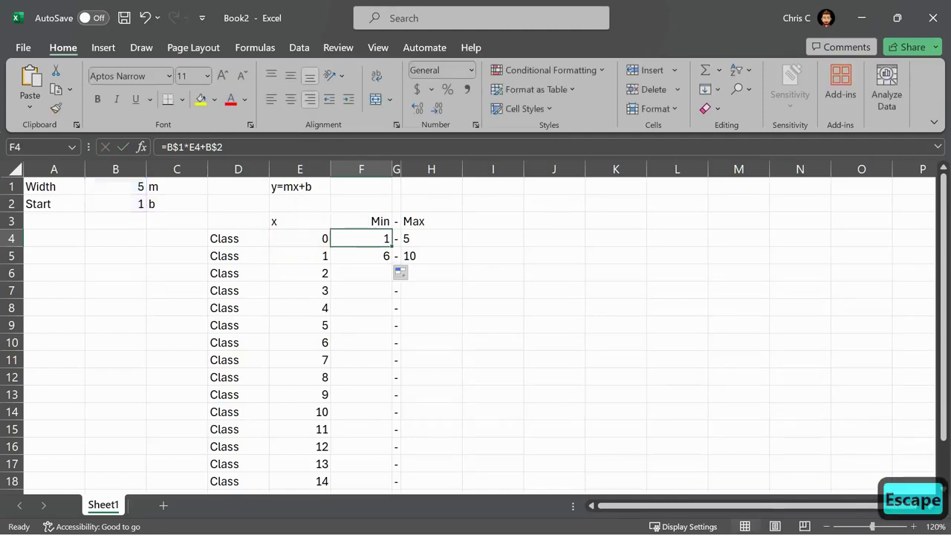
Fill the Min formula from F5 down through F18 and check rows 6 to 8.
{"action": "left_click", "coordinate": [361, 256]}
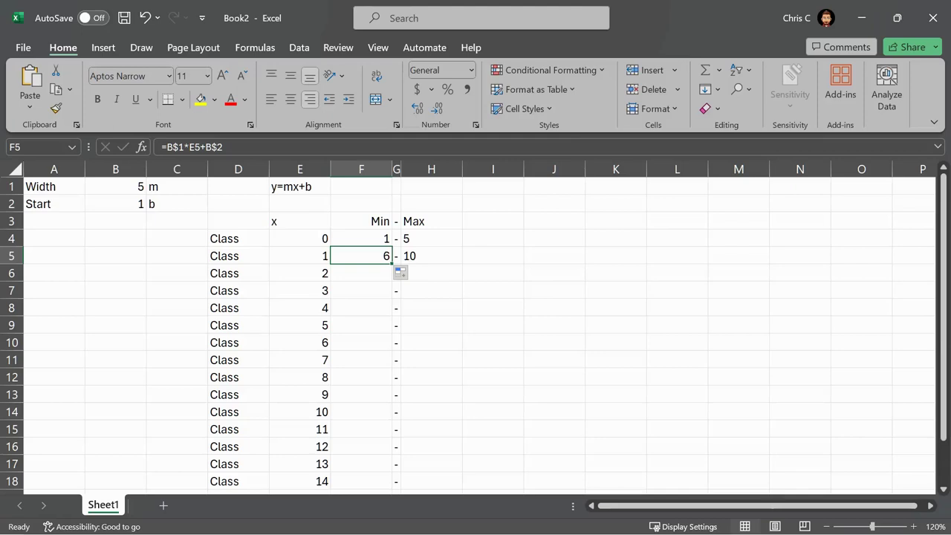
{"action": "left_click_drag", "start_coordinate": [391, 263], "coordinate": [394, 484]}
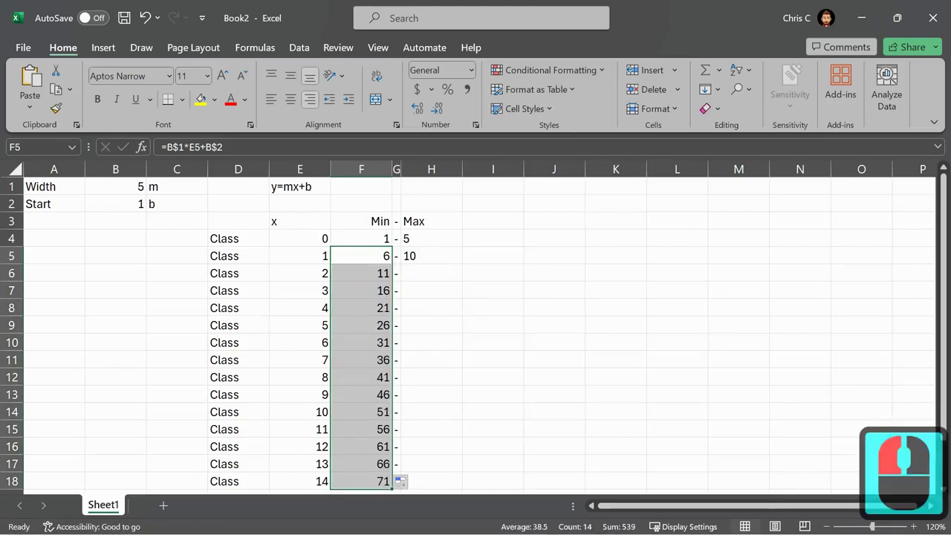
{"action": "left_click", "coordinate": [361, 273]}
{"action": "left_click", "coordinate": [361, 291]}
{"action": "left_click", "coordinate": [361, 308]}
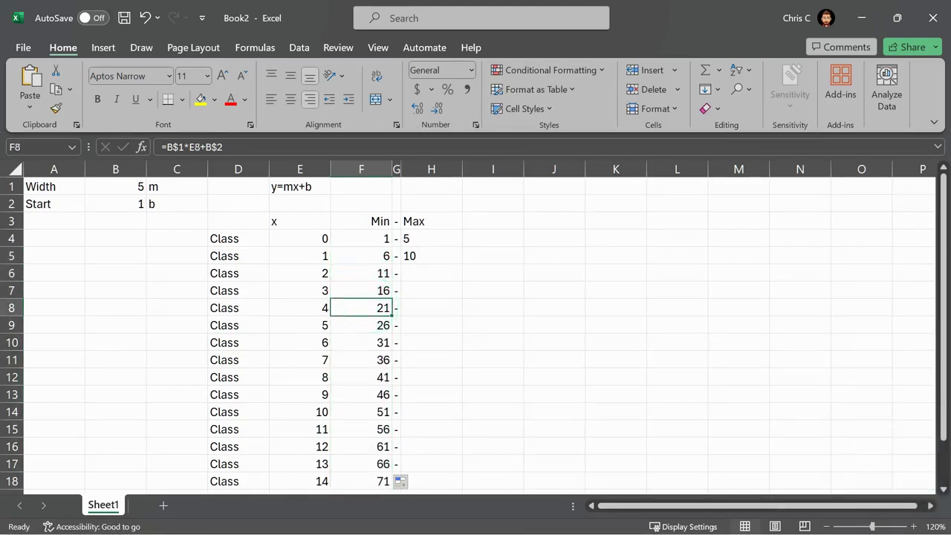
Extend the Max formulas down the H column and check H5's =F5+B$1-1.
{"action": "left_click_drag", "start_coordinate": [419, 238], "coordinate": [454, 483]}
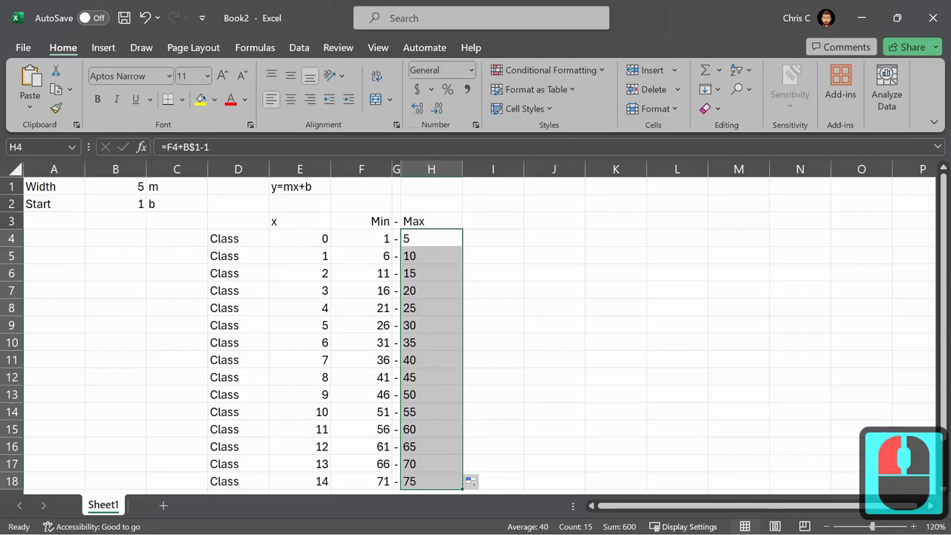
{"action": "left_click", "coordinate": [439, 255]}
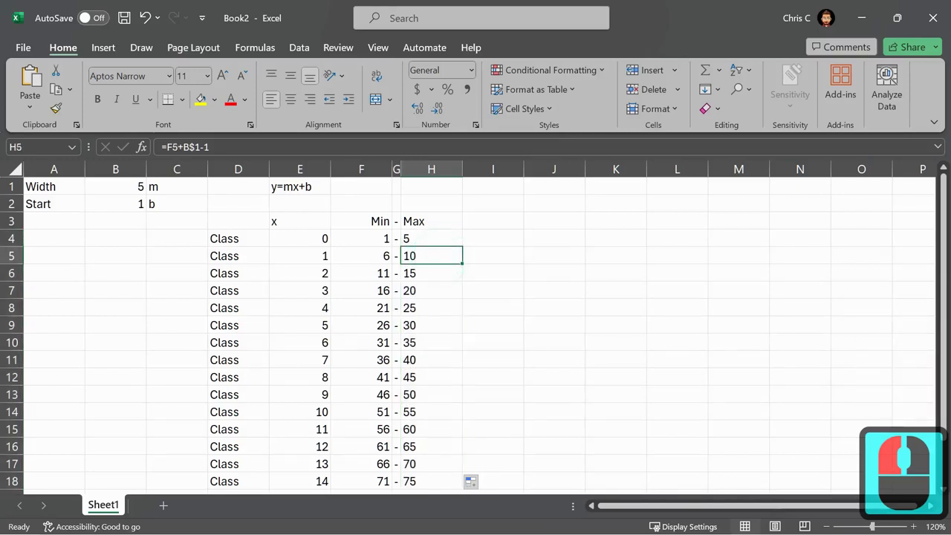
{"action": "scroll", "coordinate": [439, 255], "scroll_direction": "down", "scroll_amount": 1}
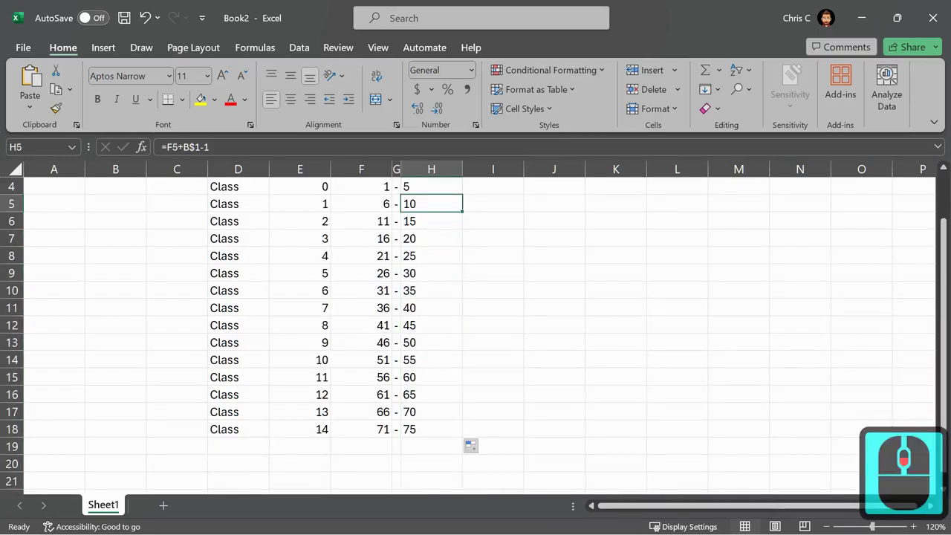
{"action": "mouse_move", "coordinate": [237, 342]}
{"action": "left_mouse_down"}
{"action": "mouse_move", "coordinate": [449, 435]}
{"action": "mouse_move", "coordinate": [461, 475]}
{"action": "mouse_move", "coordinate": [462, 455]}
{"action": "left_mouse_up"}
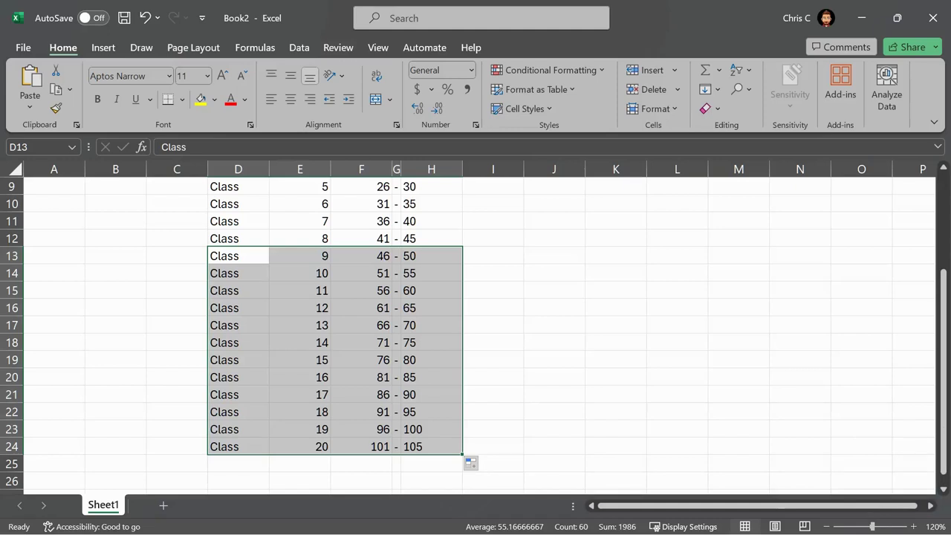
{"action": "key", "text": "ctrl+z"}
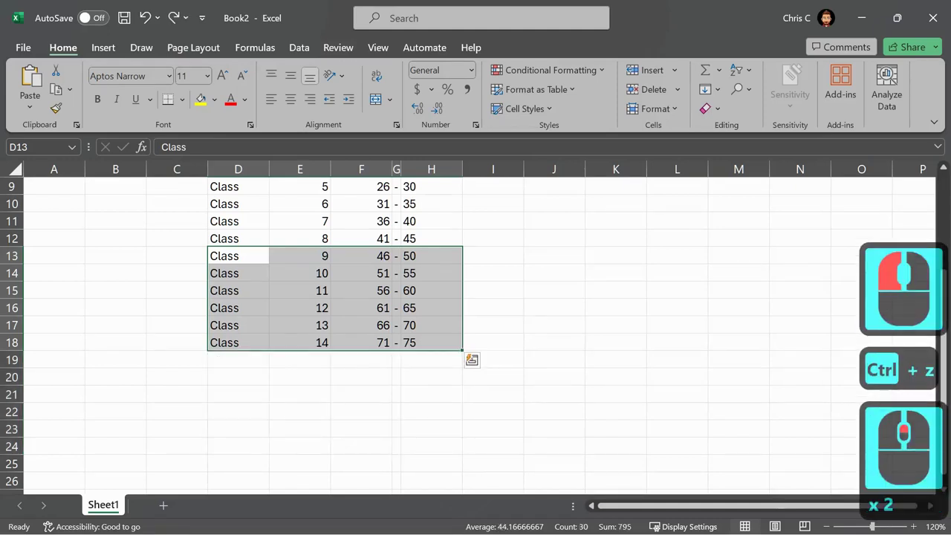
{"action": "scroll", "coordinate": [479, 286], "scroll_direction": "up", "scroll_amount": 1}
{"action": "left_click", "coordinate": [479, 287]}
{"action": "scroll", "coordinate": [480, 286], "scroll_direction": "up", "scroll_amount": 2}
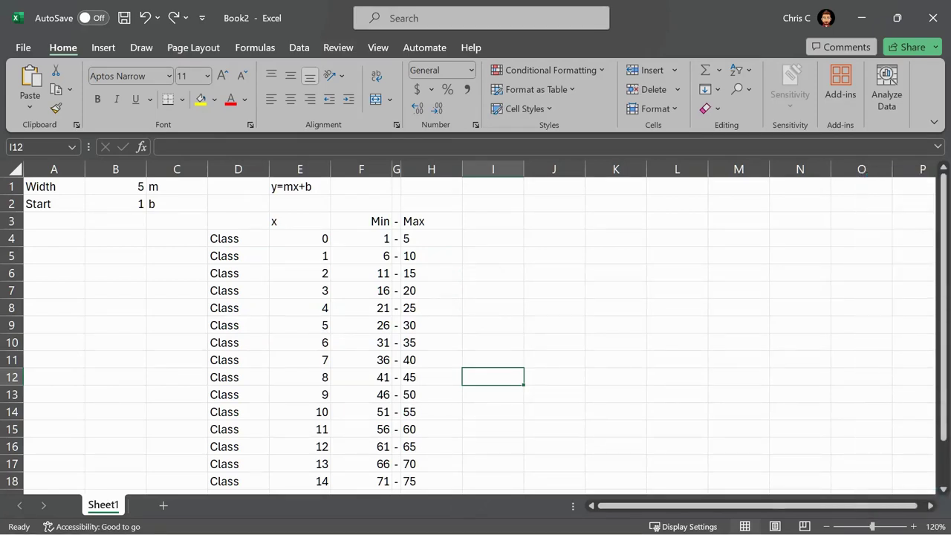
Change Width in B1 to 10 and Start in B2 to 25.
{"action": "left_click", "coordinate": [121, 186]}
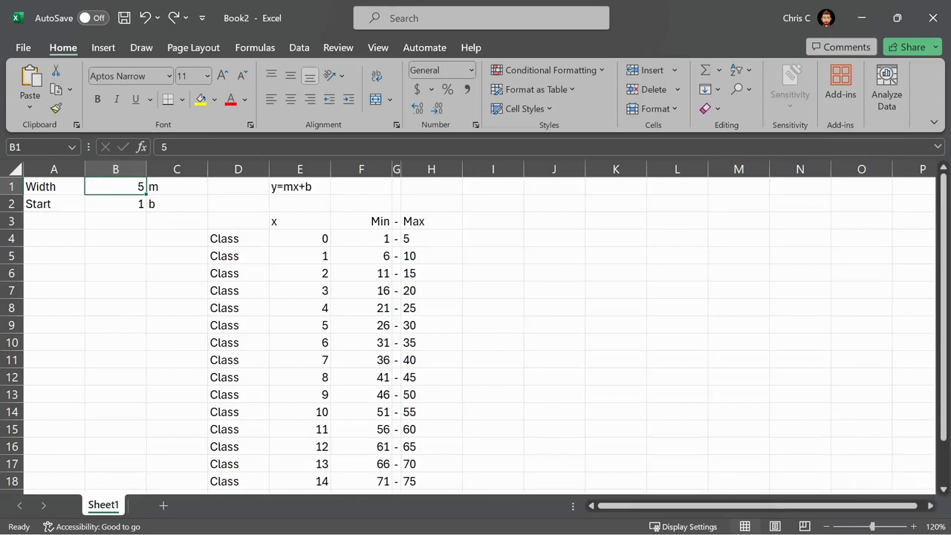
{"action": "type", "text": "10"}
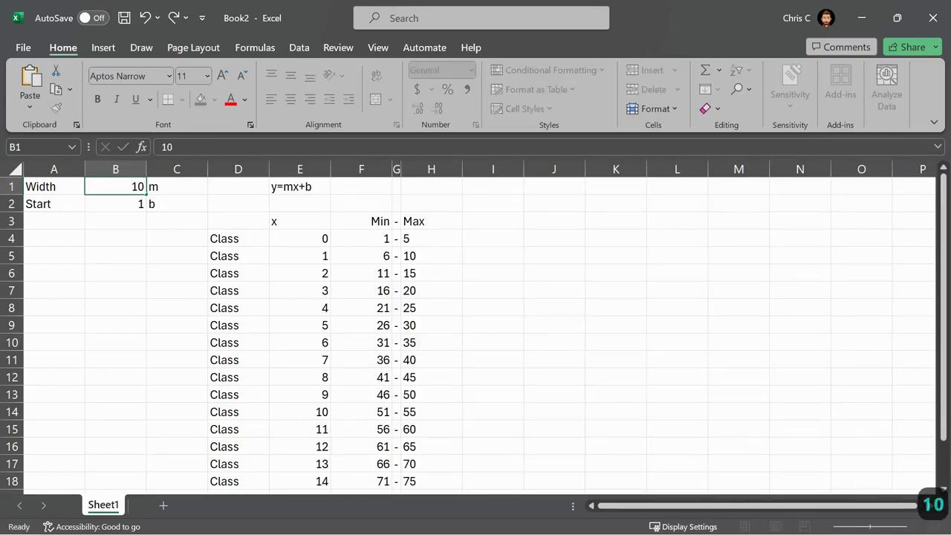
{"action": "key", "text": "Return"}
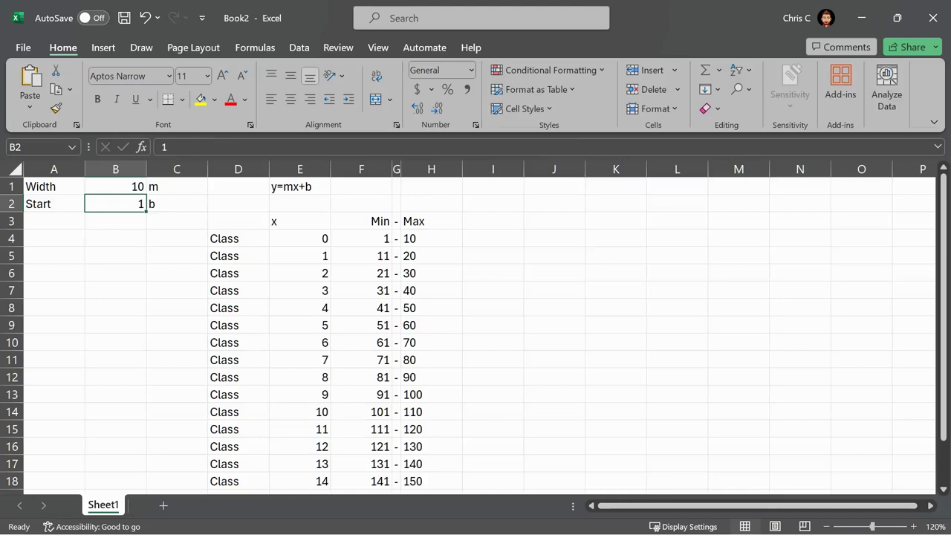
{"action": "double_click", "coordinate": [123, 202]}
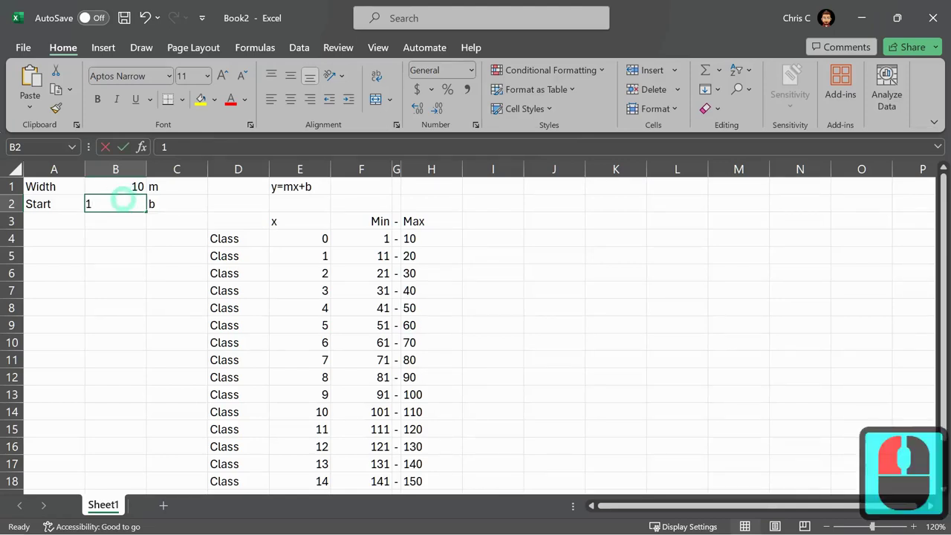
{"action": "key", "text": "BackSpace"}
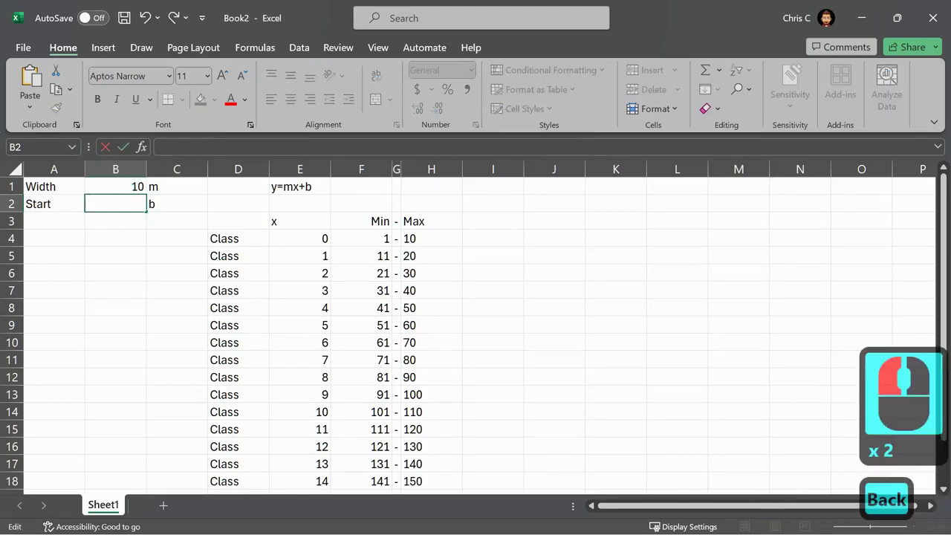
{"action": "type", "text": "25"}
{"action": "key", "text": "Return"}
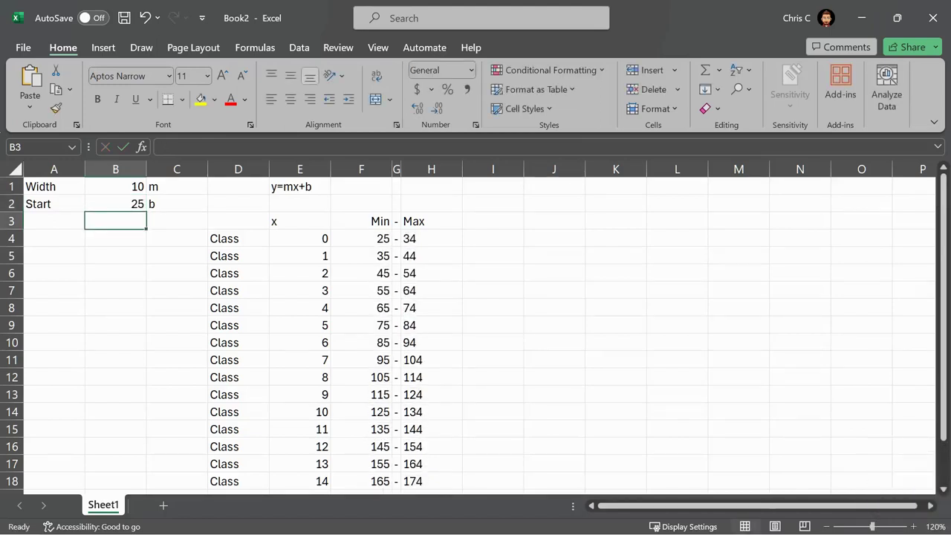
Select the first four classes' recomputed bounds and the Width and Start inputs to review them.
{"action": "left_click_drag", "start_coordinate": [361, 238], "coordinate": [424, 239]}
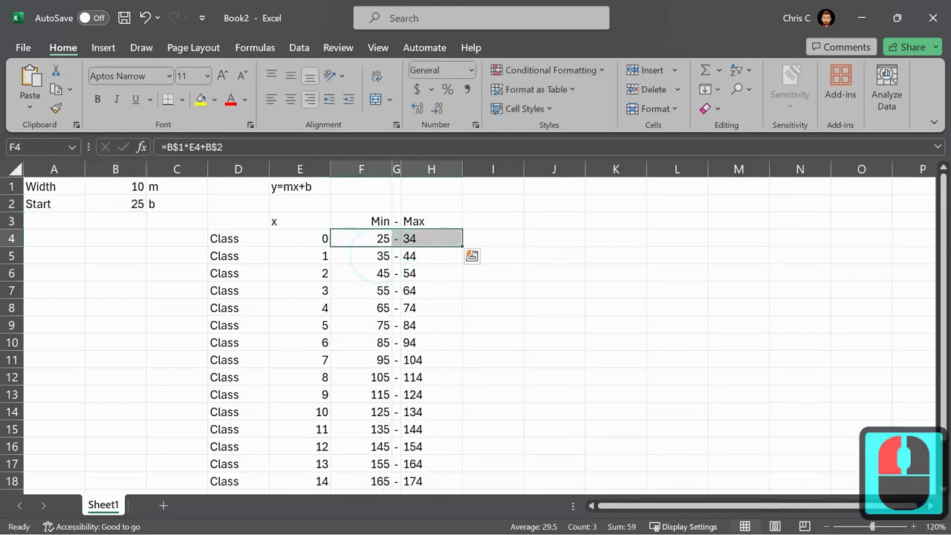
{"action": "left_click_drag", "start_coordinate": [361, 256], "coordinate": [425, 255]}
{"action": "left_click_drag", "start_coordinate": [361, 273], "coordinate": [424, 272]}
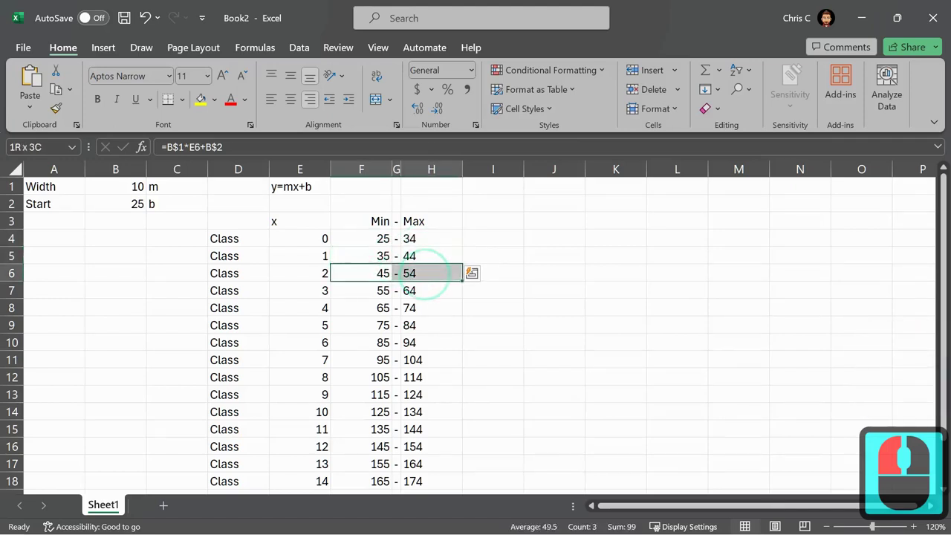
{"action": "left_click_drag", "start_coordinate": [361, 291], "coordinate": [438, 290]}
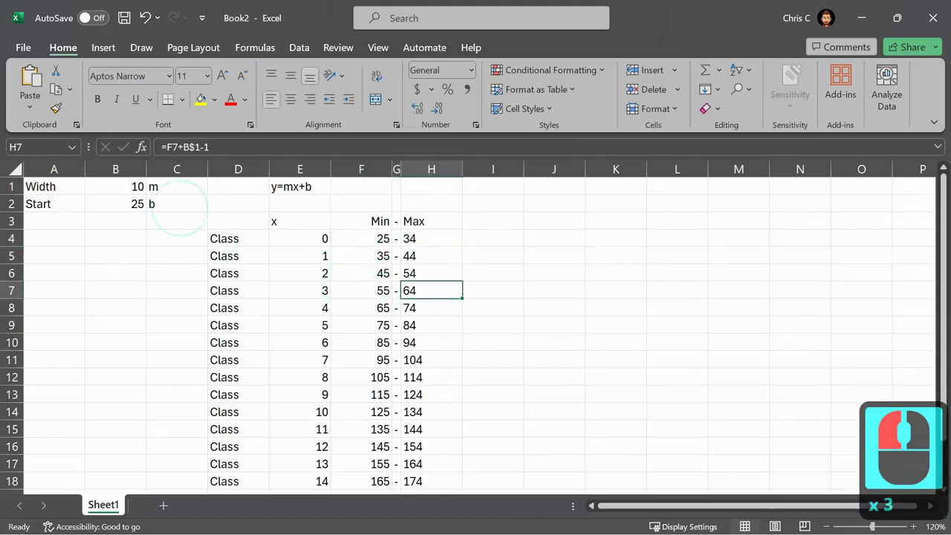
{"action": "left_click_drag", "start_coordinate": [121, 186], "coordinate": [119, 199]}
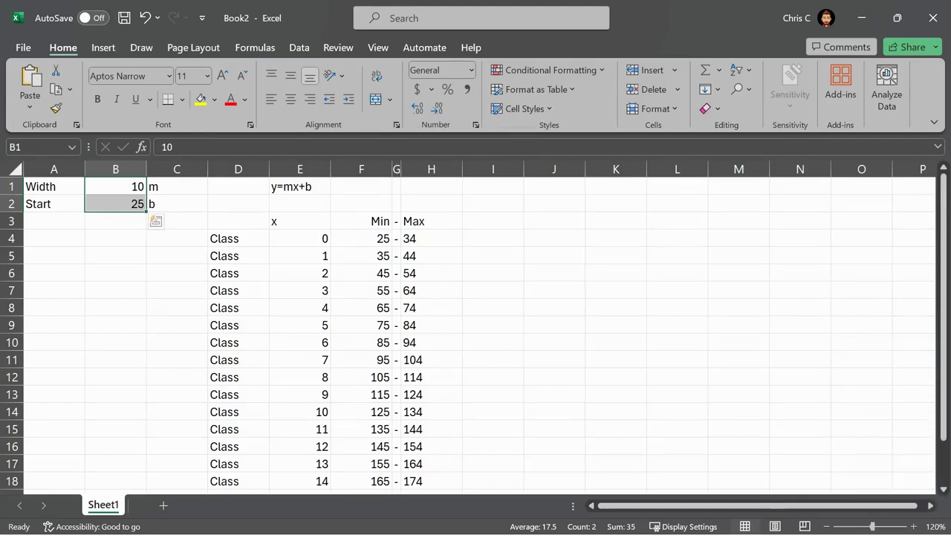
Drag the x heading and its 0–14 values up one row.
{"action": "left_click", "coordinate": [303, 238]}
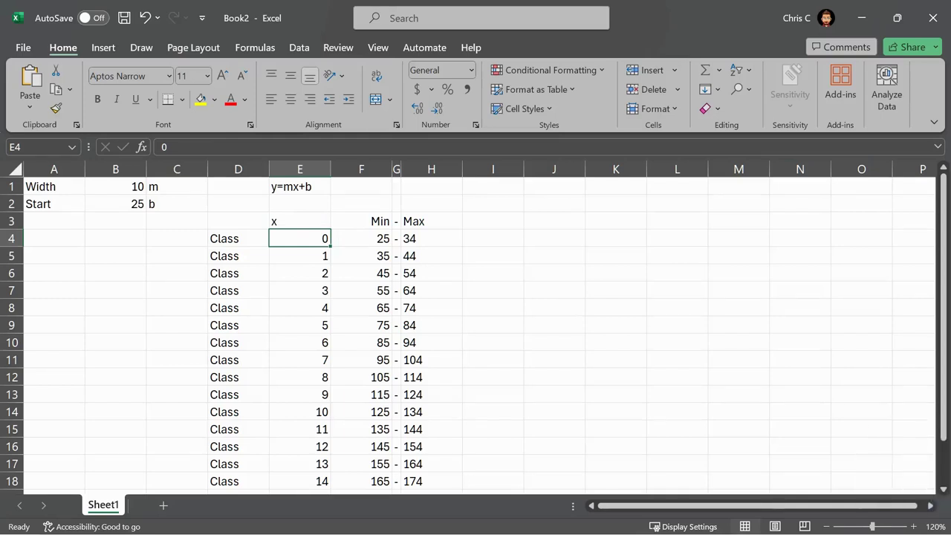
{"action": "left_click_drag", "start_coordinate": [300, 220], "coordinate": [300, 481]}
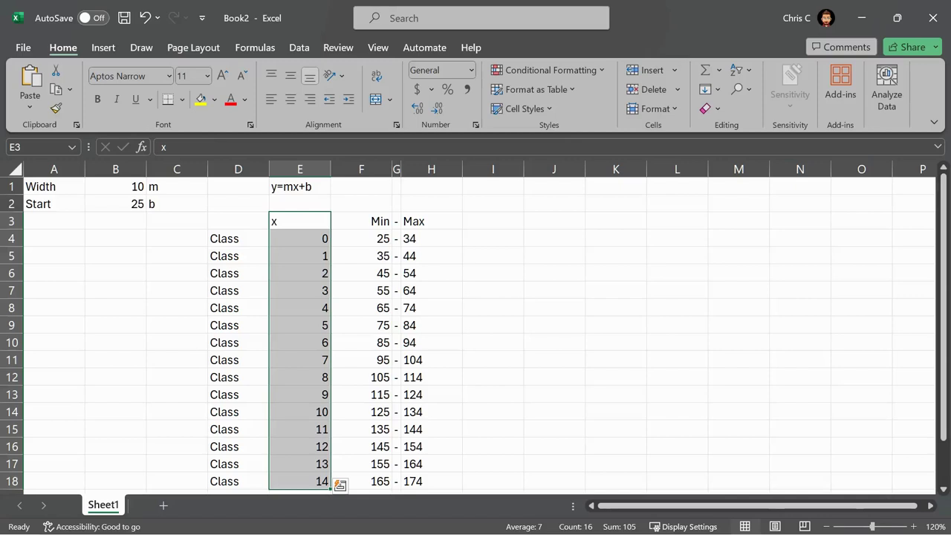
{"action": "left_click_drag", "start_coordinate": [299, 213], "coordinate": [300, 196]}
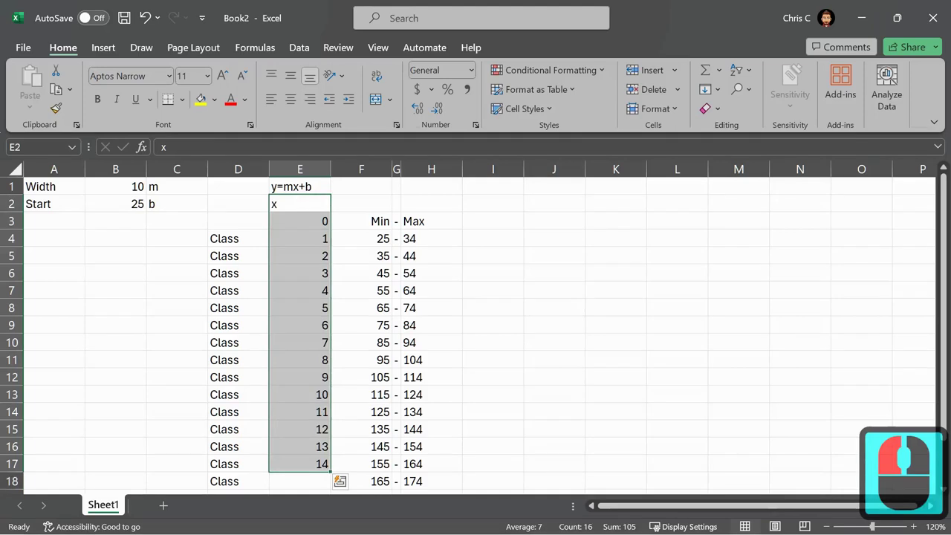
Inspect F4's adjusted Min formula, which now points to E3, and check E3's value.
{"action": "double_click", "coordinate": [361, 239]}
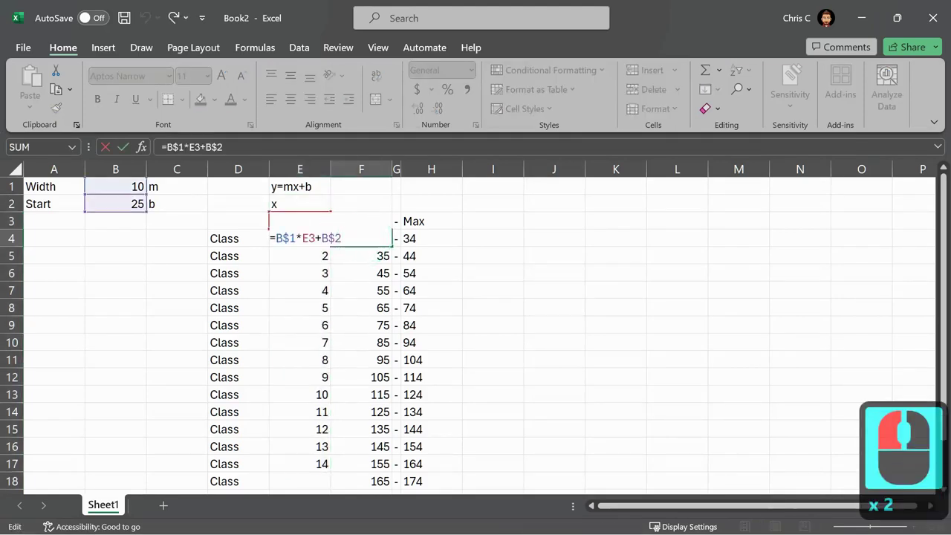
{"action": "double_click", "coordinate": [308, 237]}
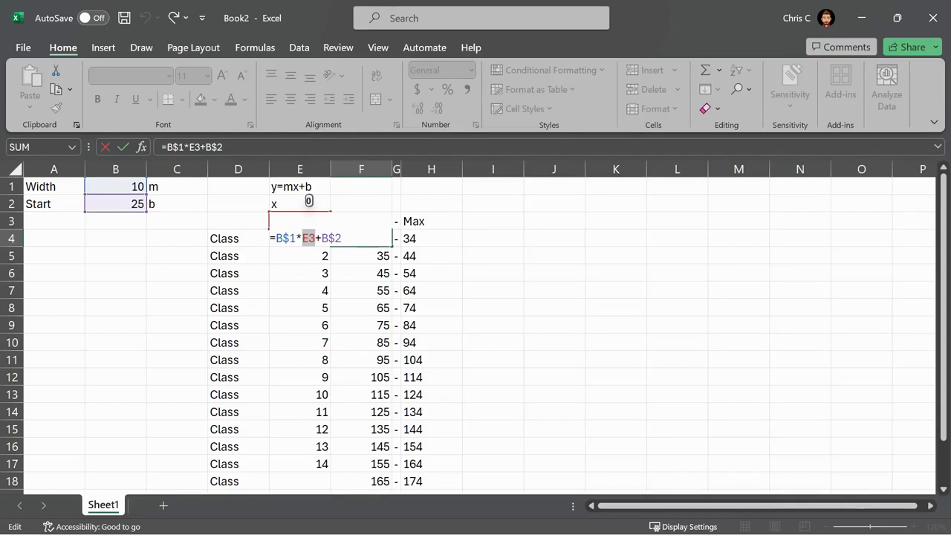
{"action": "key", "text": "Escape"}
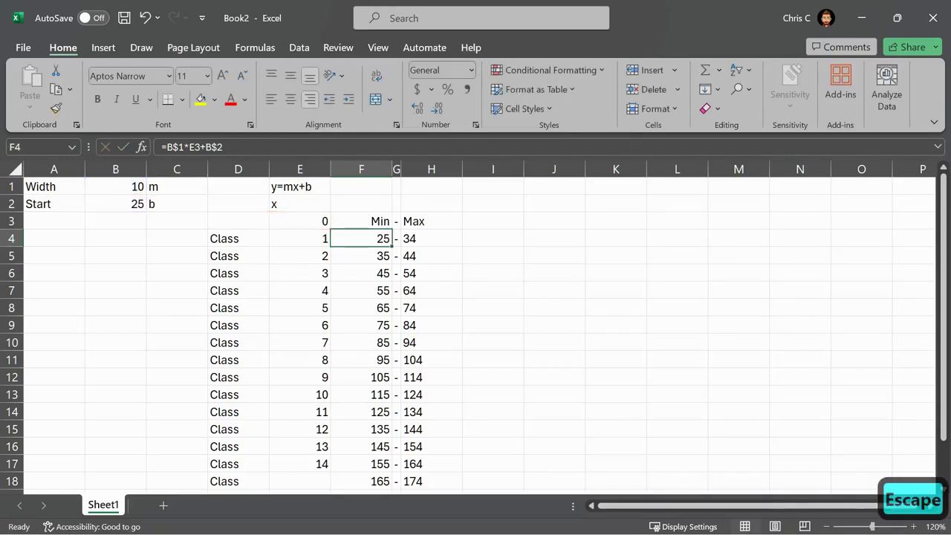
{"action": "left_click", "coordinate": [300, 220]}
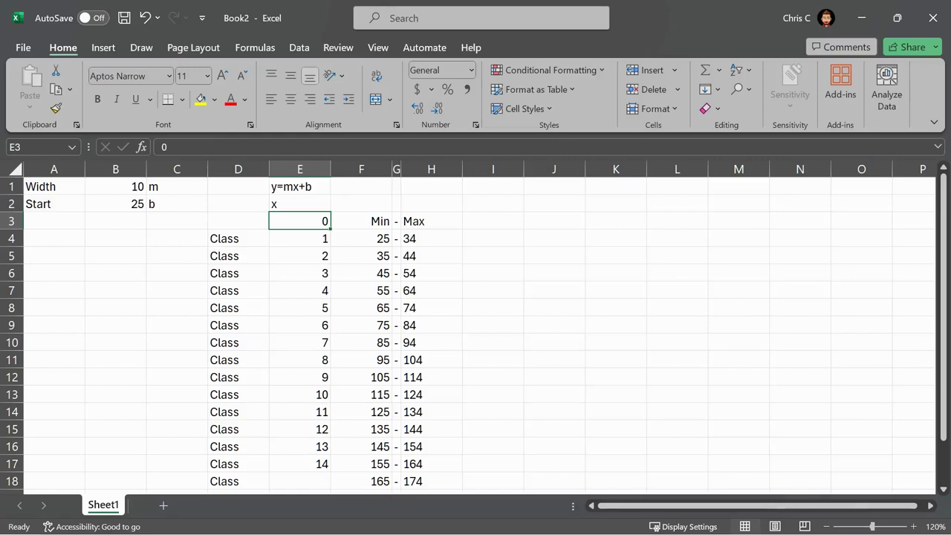
{"action": "left_click", "coordinate": [301, 221]}
Undo the x column move and confirm F8 reads =B$1*E8+B$2.
{"action": "key", "text": "ctrl+z"}
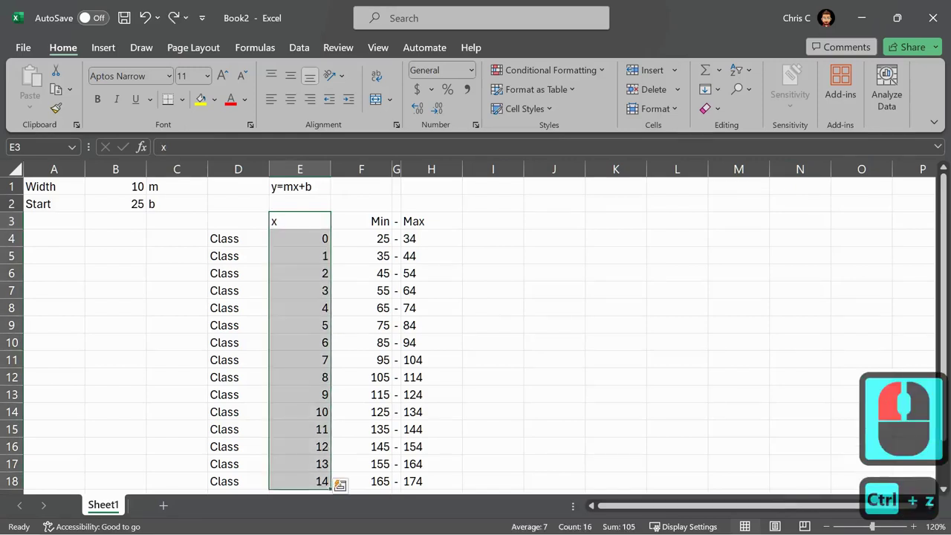
{"action": "left_click", "coordinate": [361, 308]}
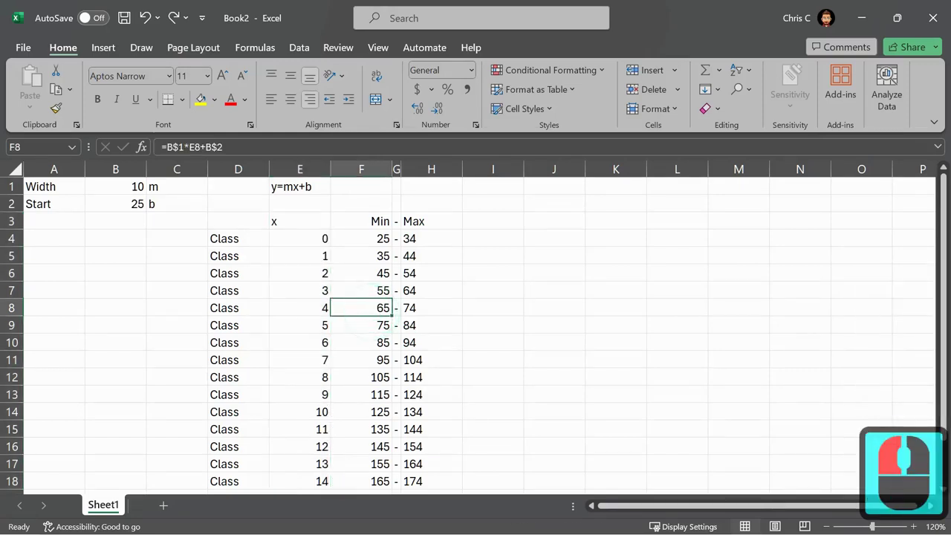